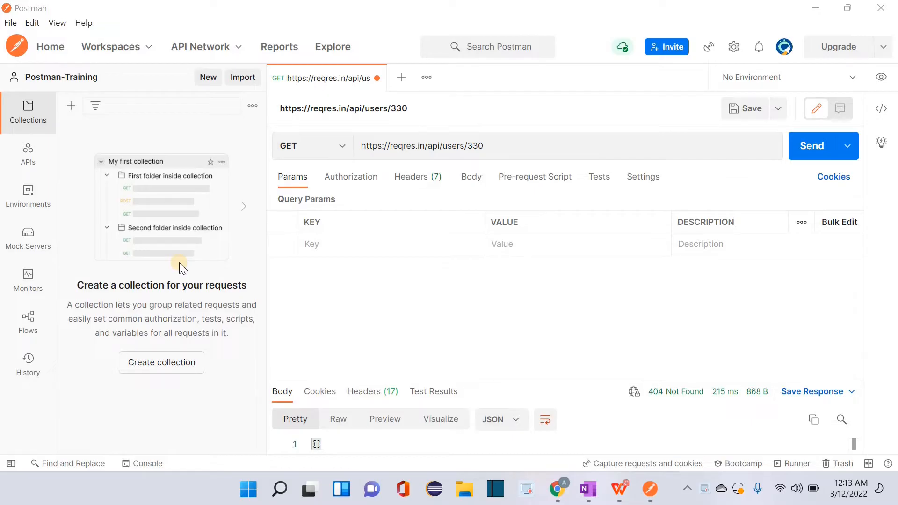
Step: Clear the existing URL from the open GET request
{"action": "left_click", "coordinate": [496, 149]}
{"action": "left_click_drag", "start_coordinate": [427, 146], "coordinate": [503, 148]}
{"action": "key", "text": "ctrl+a"}
{"action": "key", "text": "BackSpace"}
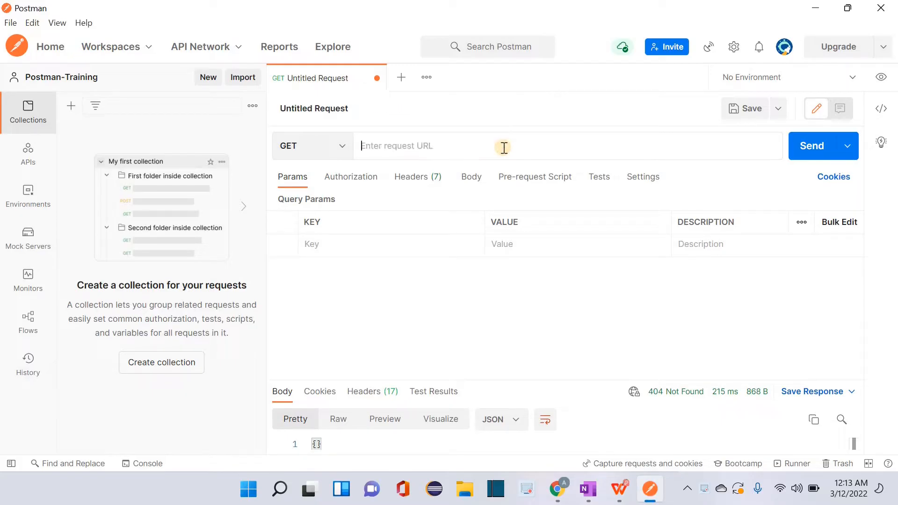
Step: Switch to Chrome, open the Reqres List Users endpoint for page 2 and copy its full address
{"action": "left_click", "coordinate": [556, 489]}
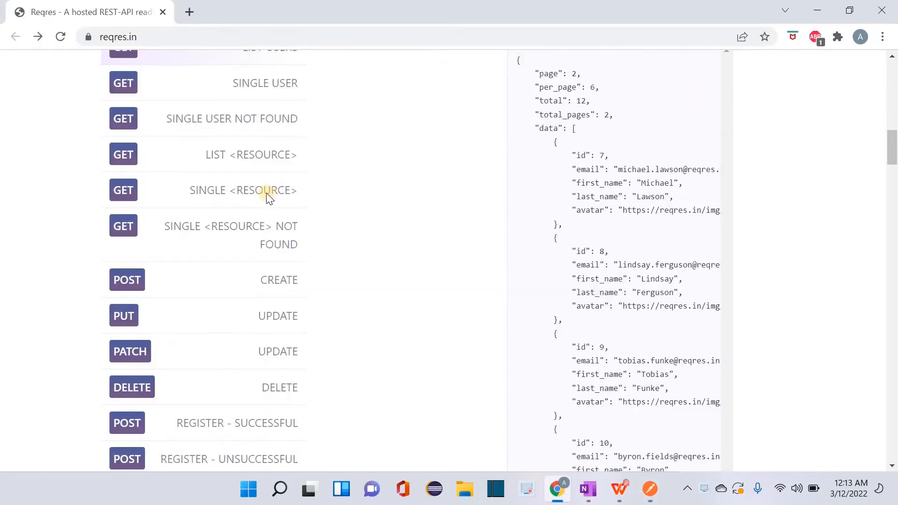
{"action": "scroll", "coordinate": [267, 194], "scroll_direction": "up", "scroll_amount": 6}
{"action": "left_click", "coordinate": [375, 374]}
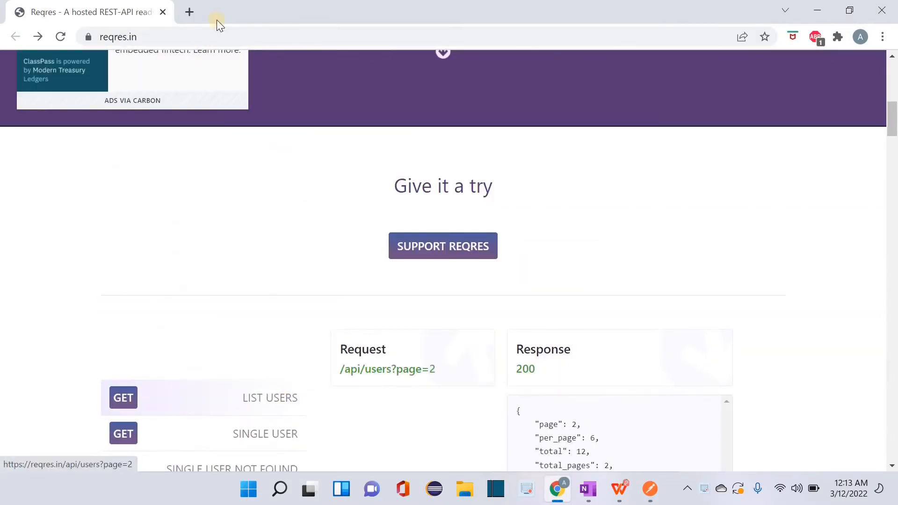
{"action": "left_click", "coordinate": [259, 36]}
{"action": "key", "text": "ctrl+c"}
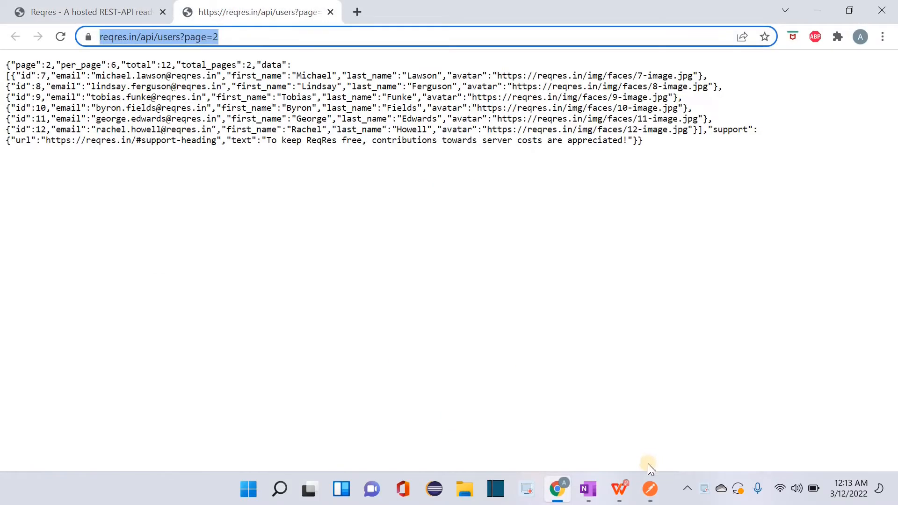
{"action": "left_click", "coordinate": [650, 488]}
{"action": "left_click", "coordinate": [385, 158]}
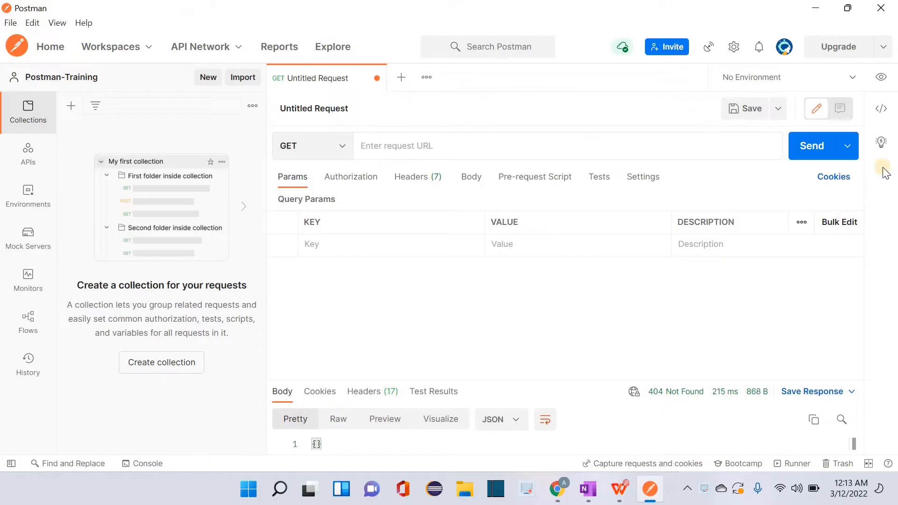
{"action": "key", "text": "ctrl+v"}
{"action": "left_click", "coordinate": [810, 146]}
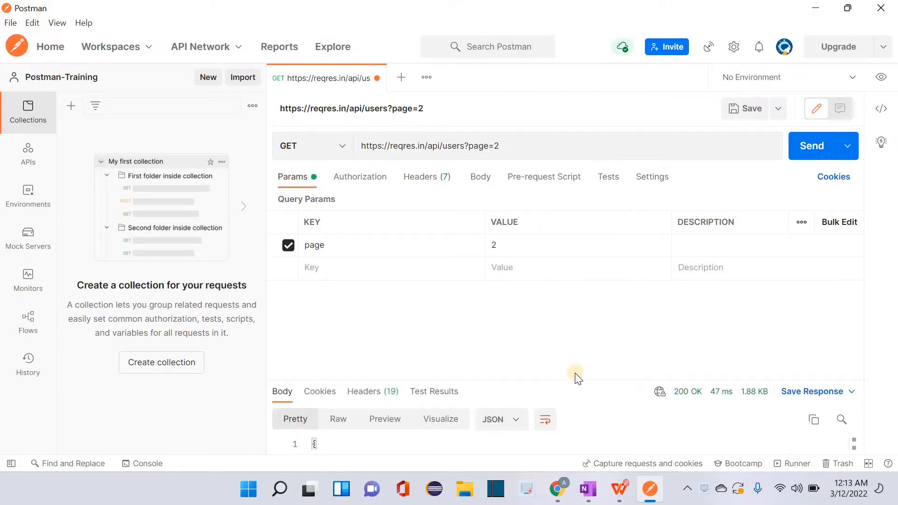
{"action": "left_click_drag", "start_coordinate": [563, 380], "coordinate": [554, 322]}
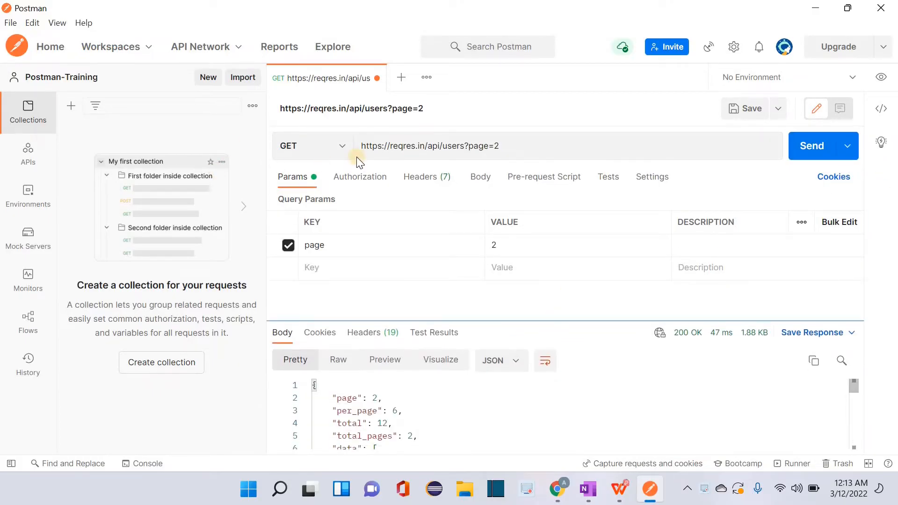
{"action": "left_click", "coordinate": [339, 146]}
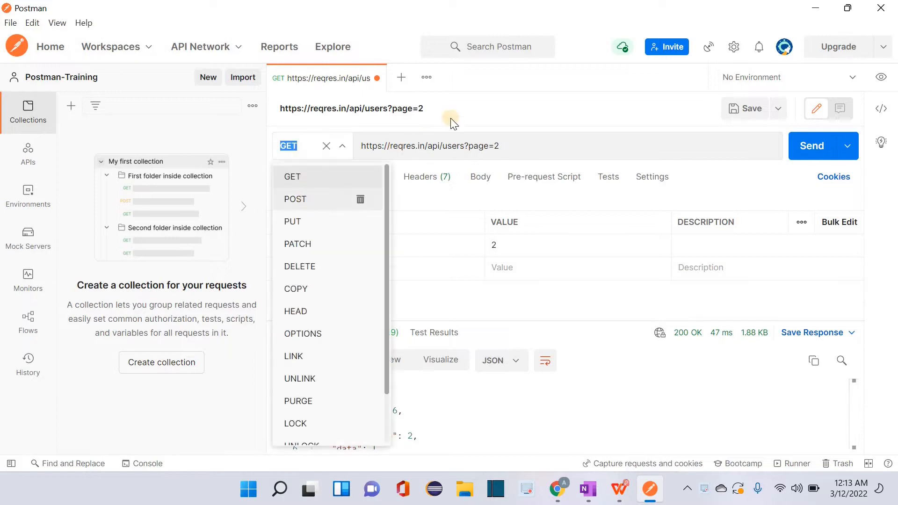
{"action": "left_click", "coordinate": [506, 112]}
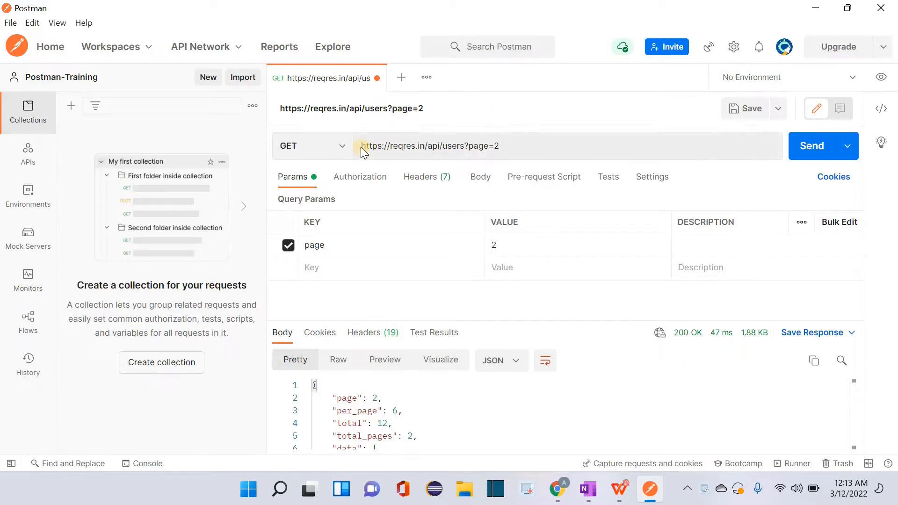
{"action": "left_click", "coordinate": [523, 146]}
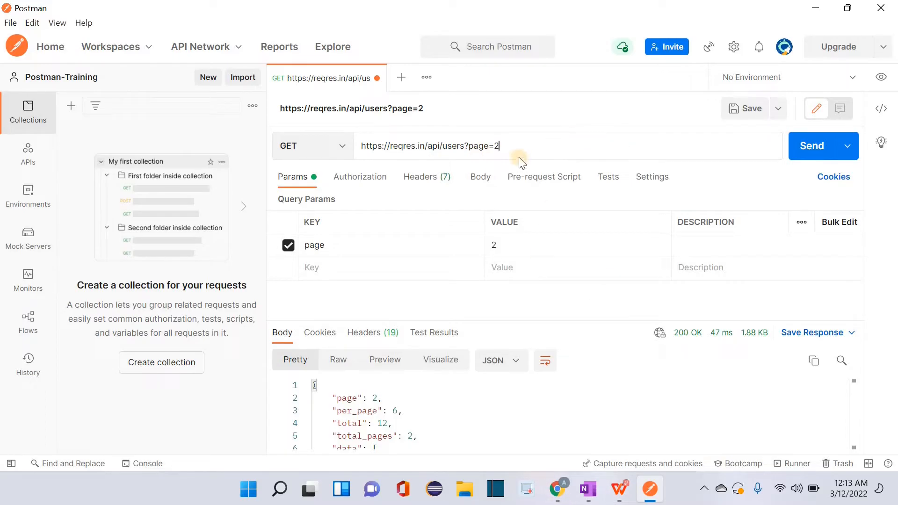
Step: Start saving the request as a new item and name it "GET list of users from Page 2"
{"action": "left_click", "coordinate": [778, 110]}
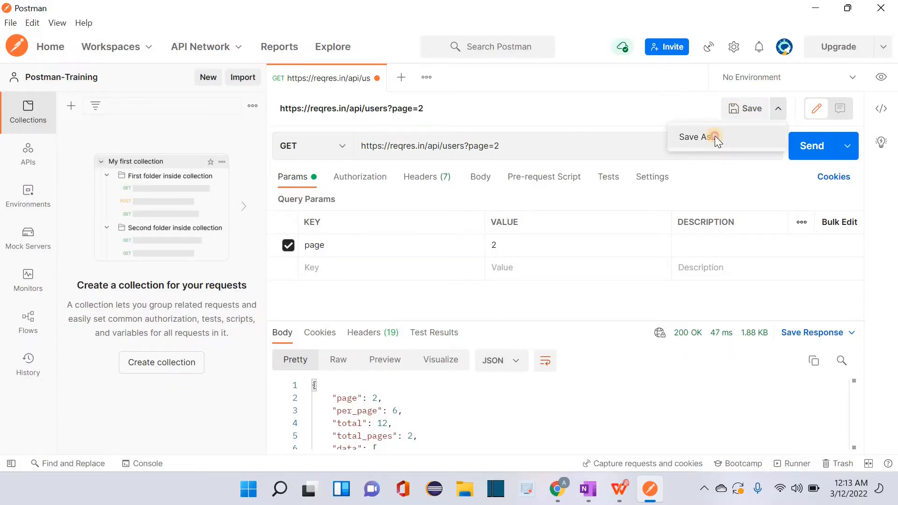
{"action": "left_click", "coordinate": [714, 136]}
{"action": "left_click", "coordinate": [475, 155]}
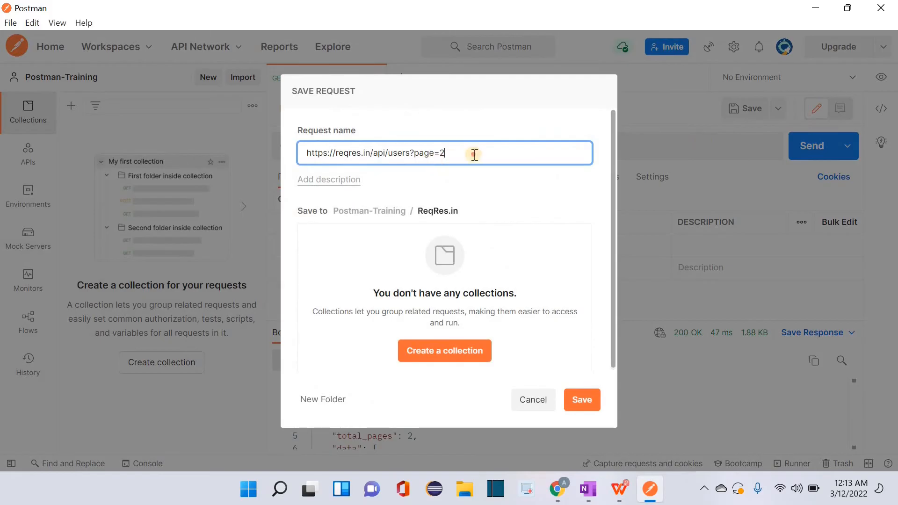
{"action": "left_click_drag", "start_coordinate": [474, 155], "coordinate": [299, 164]}
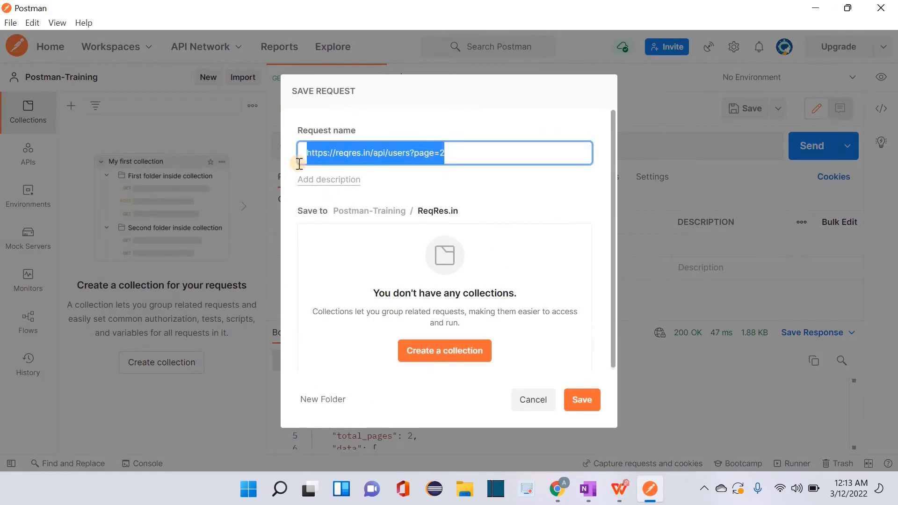
{"action": "key", "text": "BackSpace"}
{"action": "type", "text": "G"}
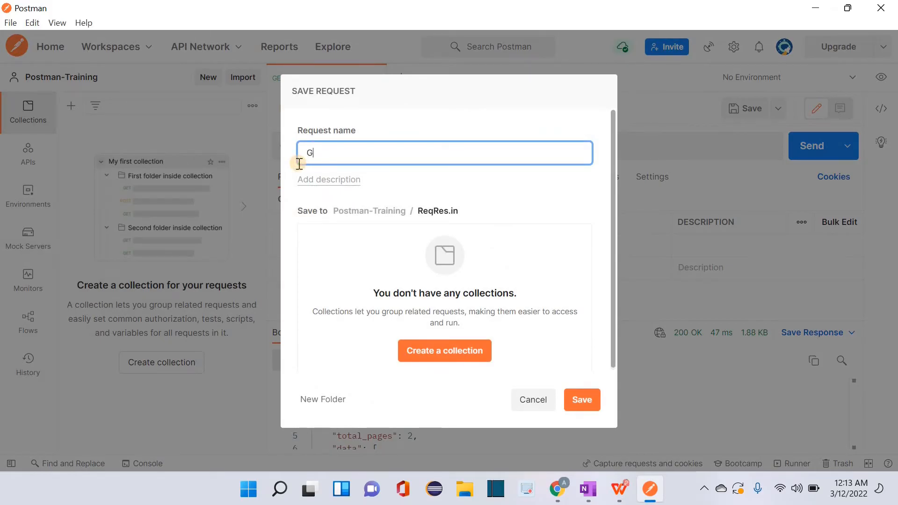
{"action": "type", "text": "ET list of users from PAge 2"}
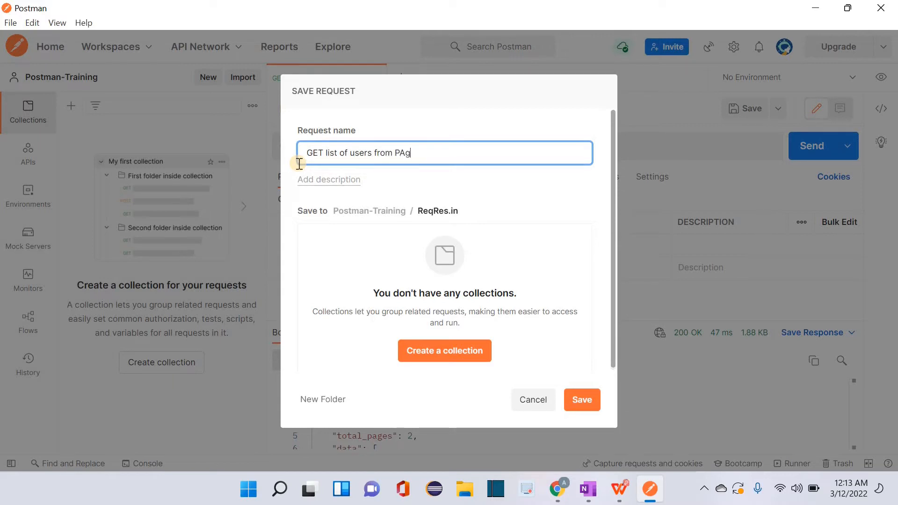
{"action": "key", "text": "BackSpace"}
{"action": "key", "text": "BackSpace"}
{"action": "key", "text": "BackSpace"}
{"action": "key", "text": "BackSpace"}
{"action": "key", "text": "BackSpace"}
{"action": "type", "text": "age"}
Step: Add the request description "This request will fetch the list of users from the given page."
{"action": "left_click", "coordinate": [341, 180]}
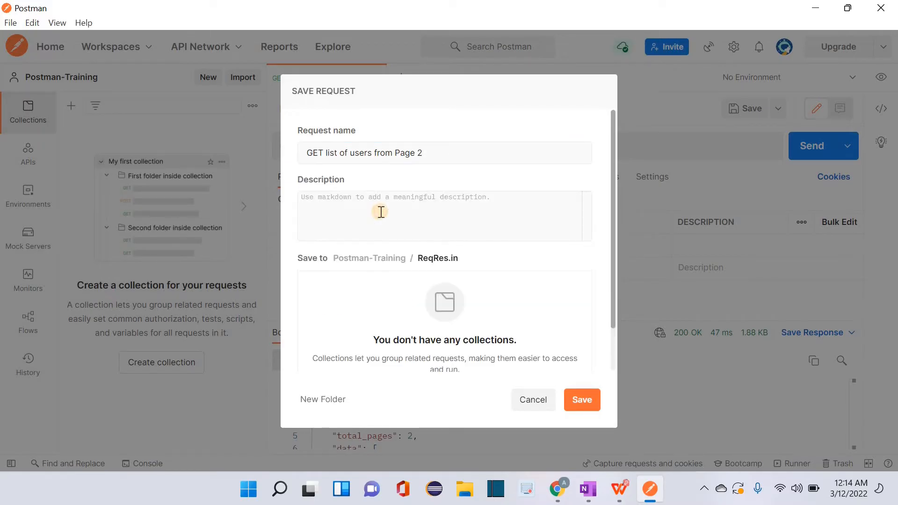
{"action": "type", "text": "T"}
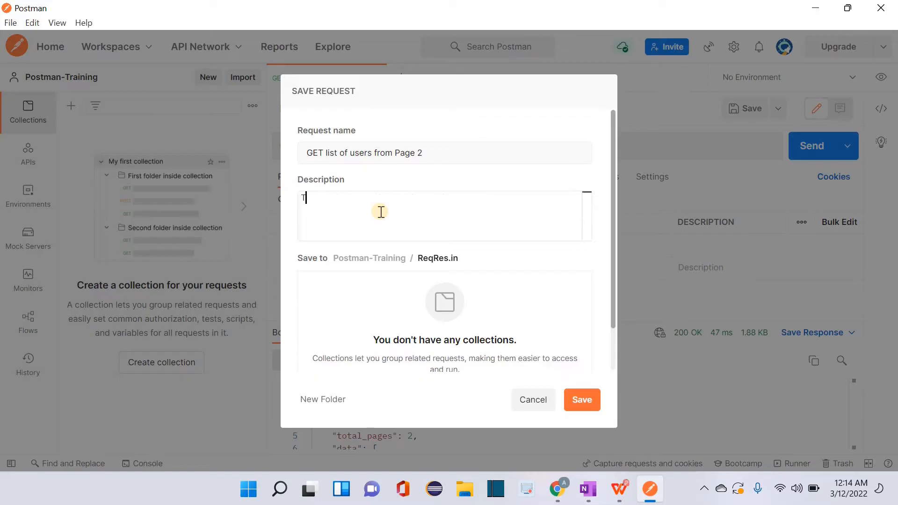
{"action": "type", "text": "his request will fetch the l"}
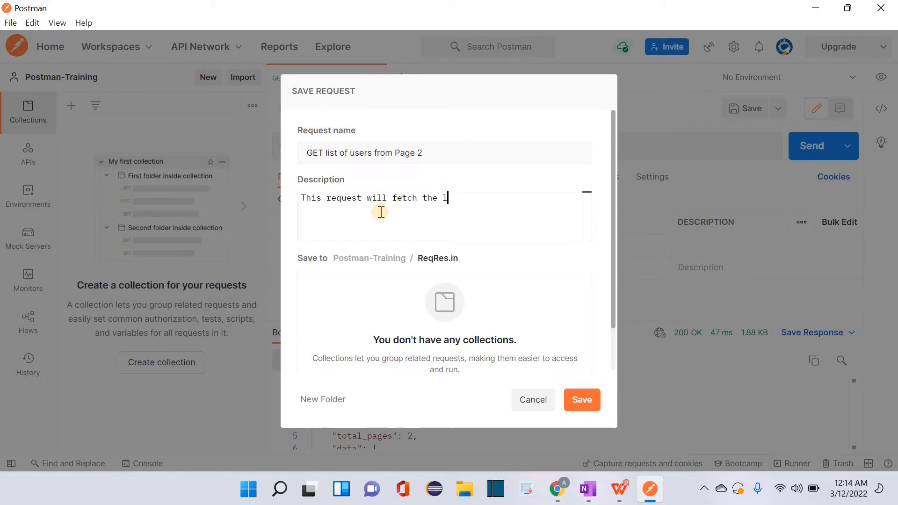
{"action": "type", "text": "ist of users fro"}
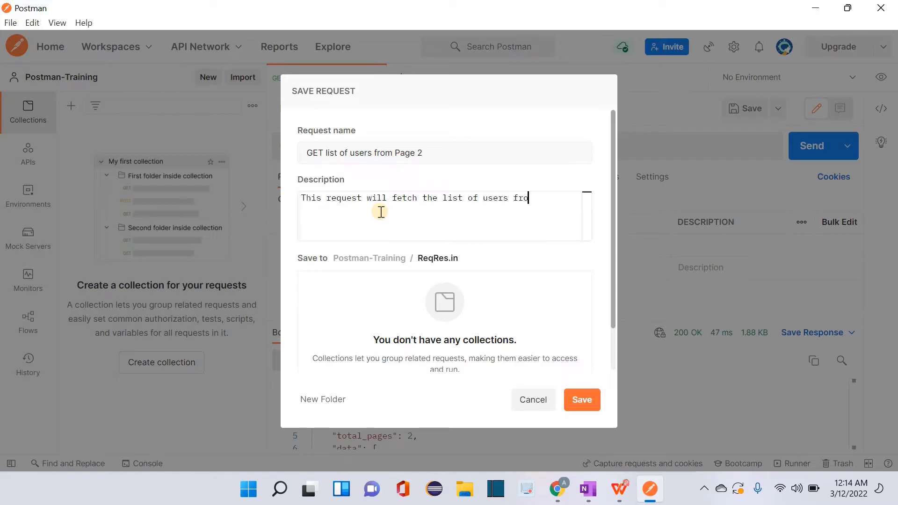
{"action": "type", "text": "m the given page"}
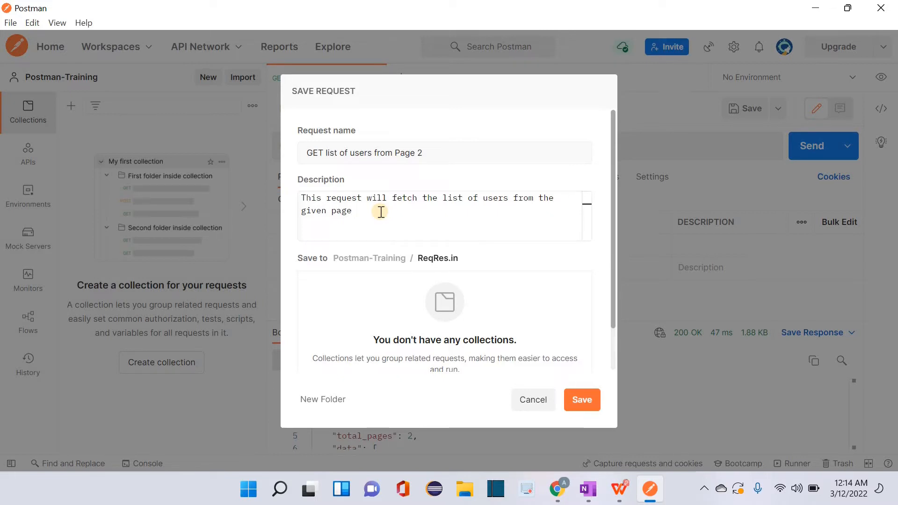
{"action": "type", "text": "."}
{"action": "scroll", "coordinate": [388, 271], "scroll_direction": "down", "scroll_amount": 1}
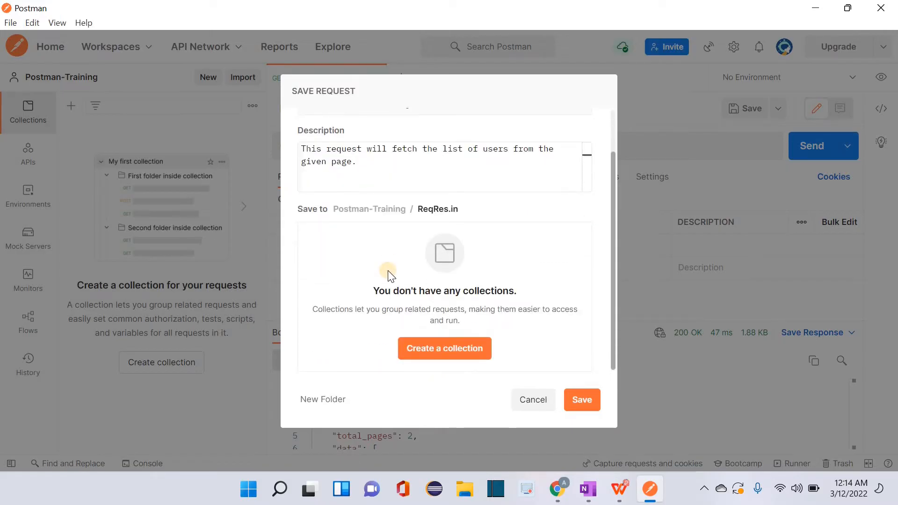
{"action": "scroll", "coordinate": [414, 258], "scroll_direction": "up", "scroll_amount": 1}
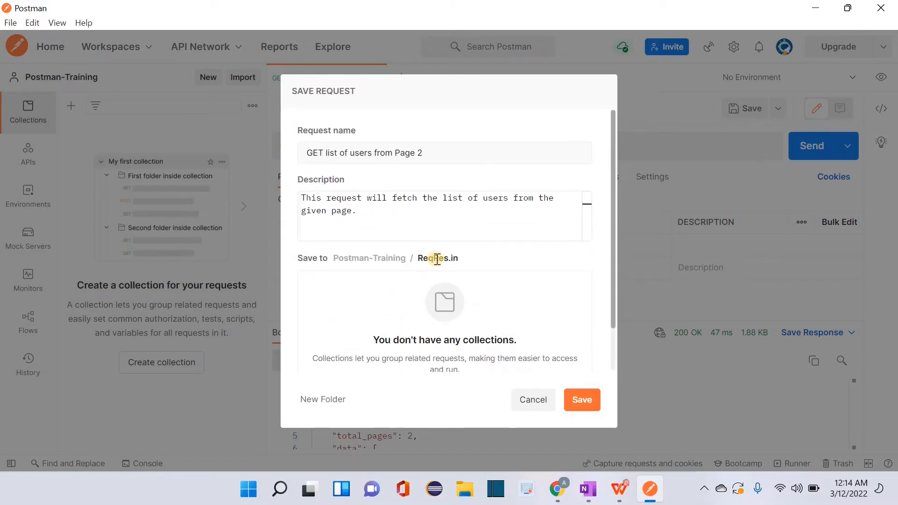
{"action": "left_click_drag", "start_coordinate": [417, 259], "coordinate": [481, 258]}
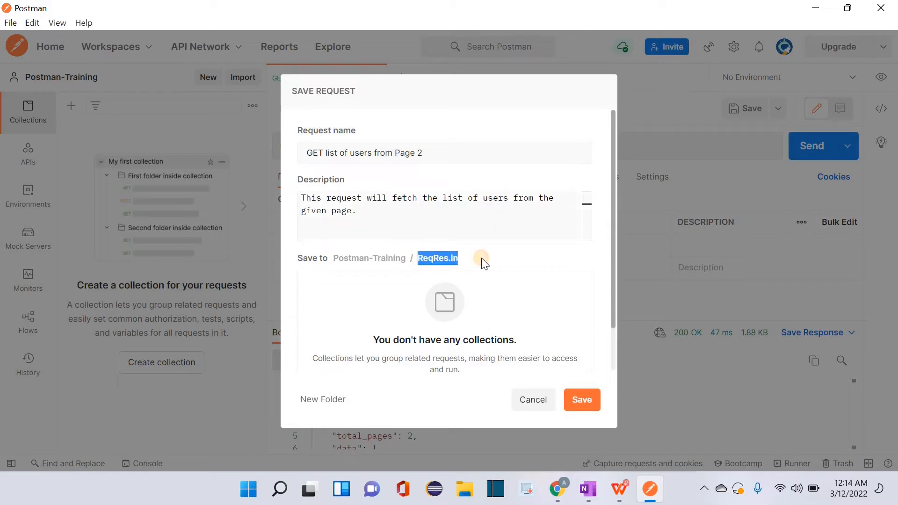
{"action": "left_click", "coordinate": [481, 258]}
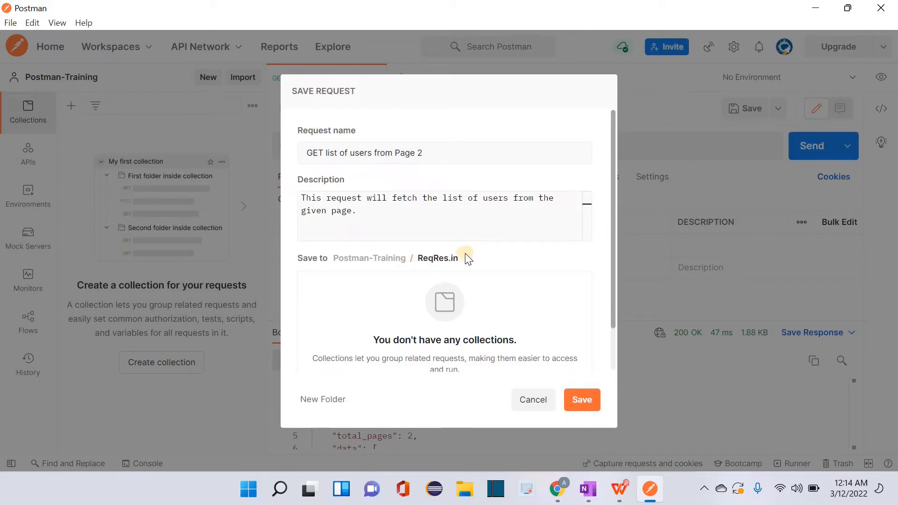
Step: Create a collection named ResResTrainingCollection and save the request into it
{"action": "scroll", "coordinate": [477, 253], "scroll_direction": "down", "scroll_amount": 1}
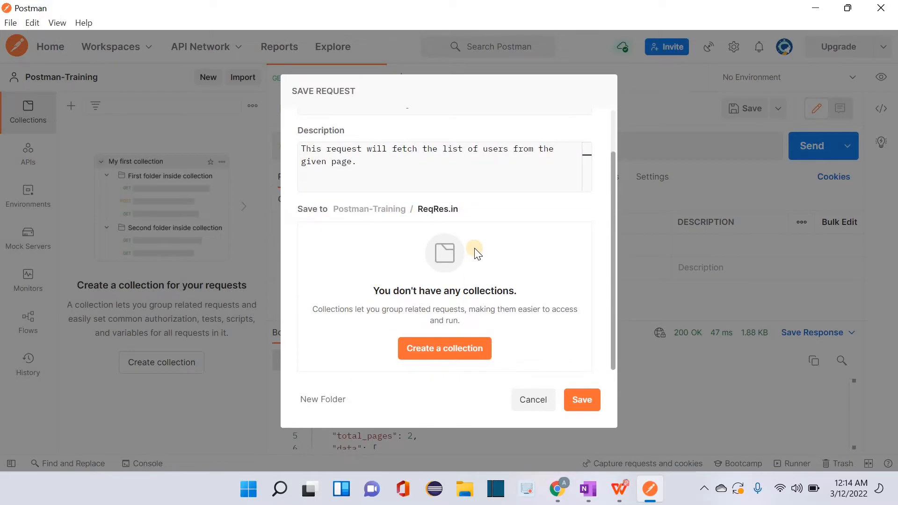
{"action": "left_click", "coordinate": [451, 351]}
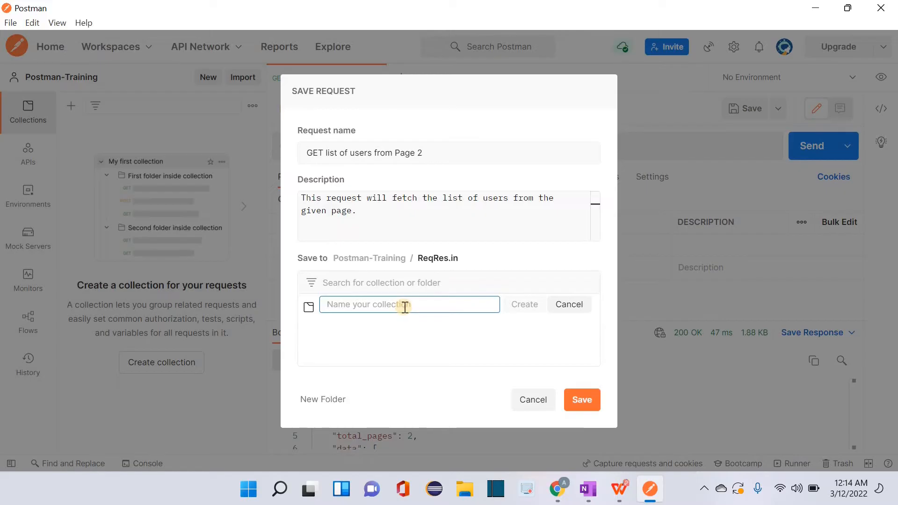
{"action": "type", "text": "RE"}
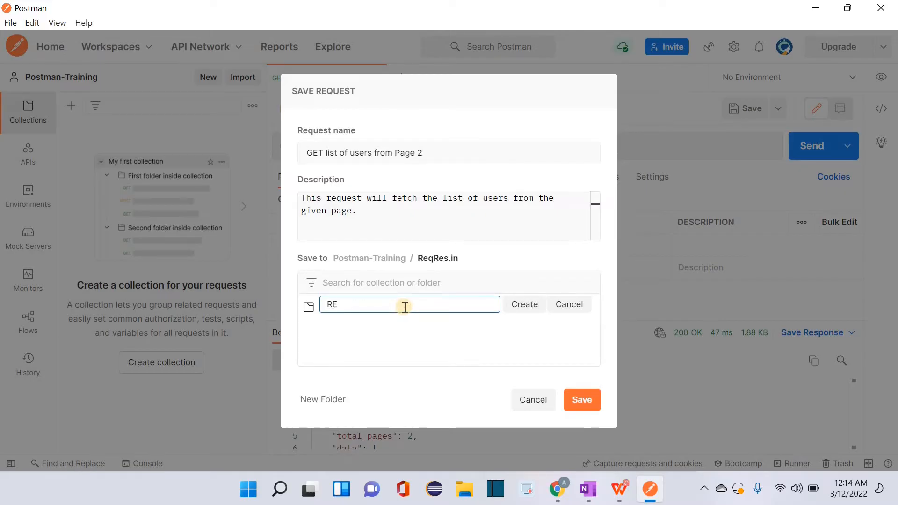
{"action": "type", "text": "esResTrainingCollect"}
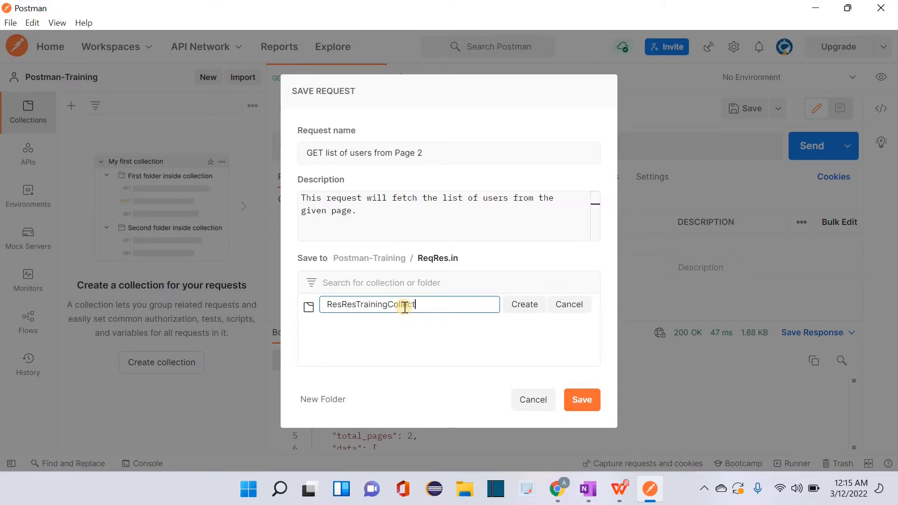
{"action": "type", "text": "ion"}
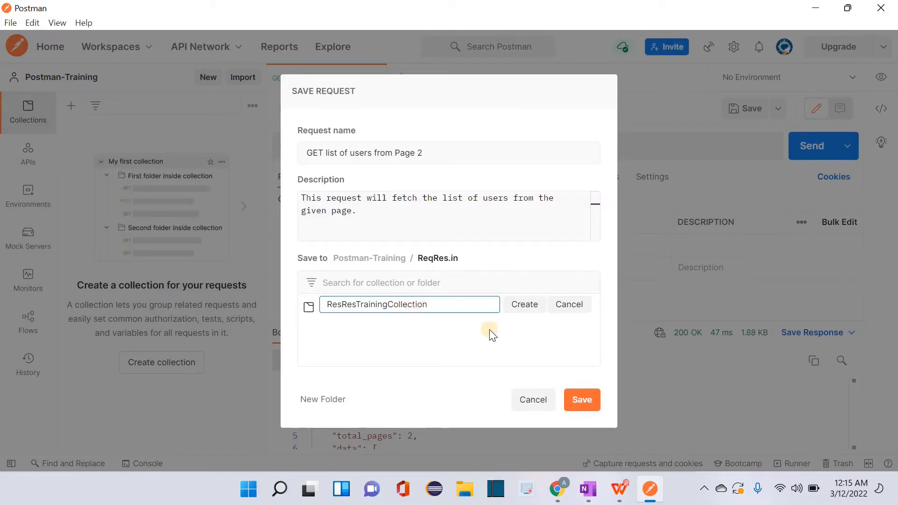
{"action": "left_click", "coordinate": [515, 305]}
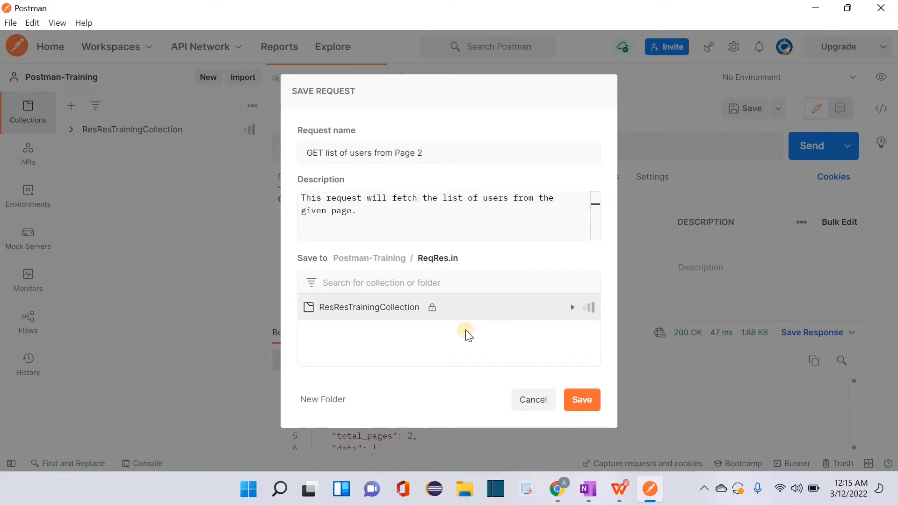
{"action": "left_click", "coordinate": [401, 310]}
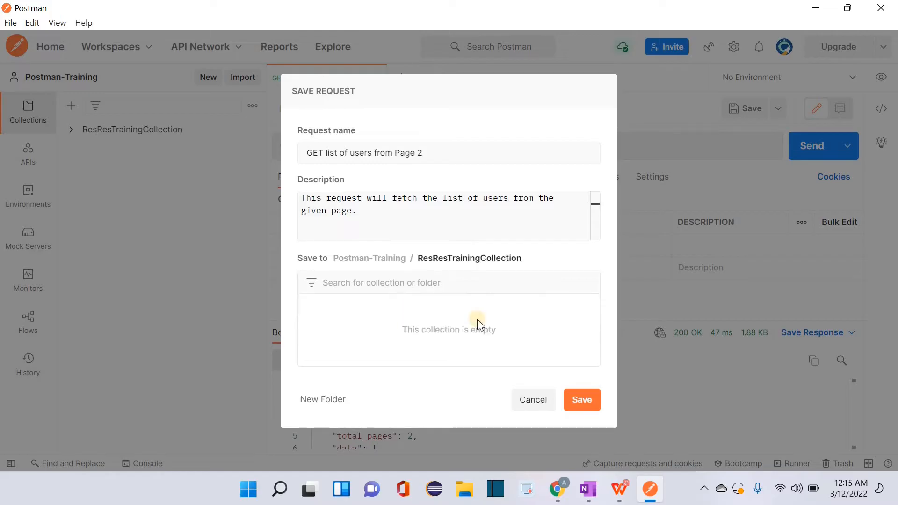
{"action": "left_click", "coordinate": [579, 401]}
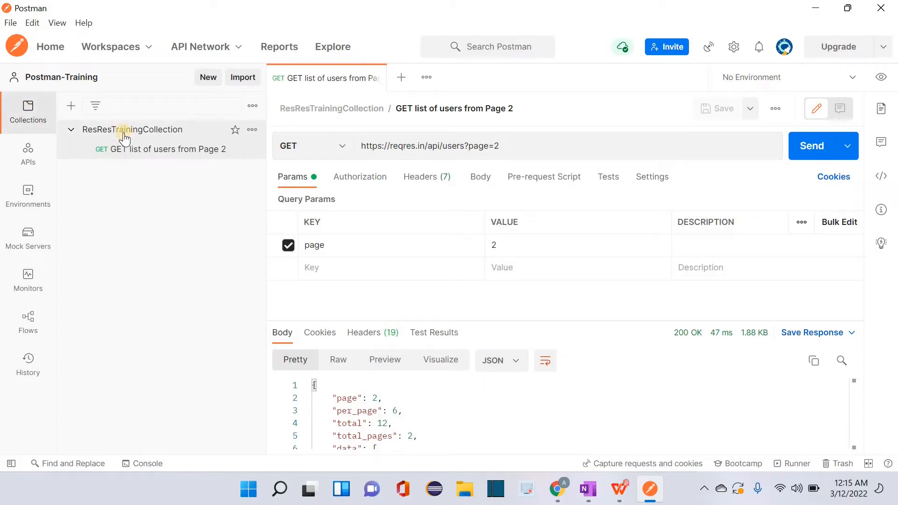
Step: Open the new collection's details and rename the collection ReqResTrainingCollection
{"action": "left_click", "coordinate": [252, 129]}
{"action": "left_click", "coordinate": [165, 135]}
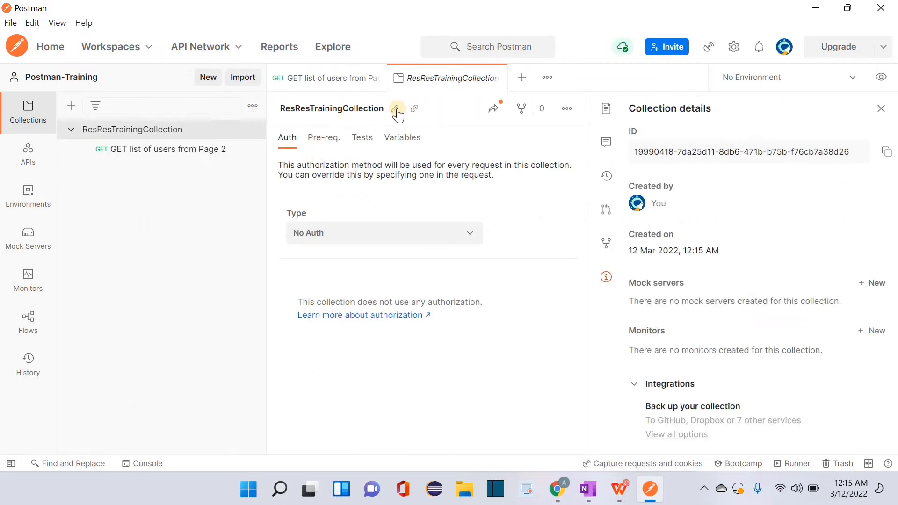
{"action": "left_click", "coordinate": [297, 115]}
{"action": "left_click", "coordinate": [300, 116]}
{"action": "key", "text": "BackSpace"}
{"action": "type", "text": "q"}
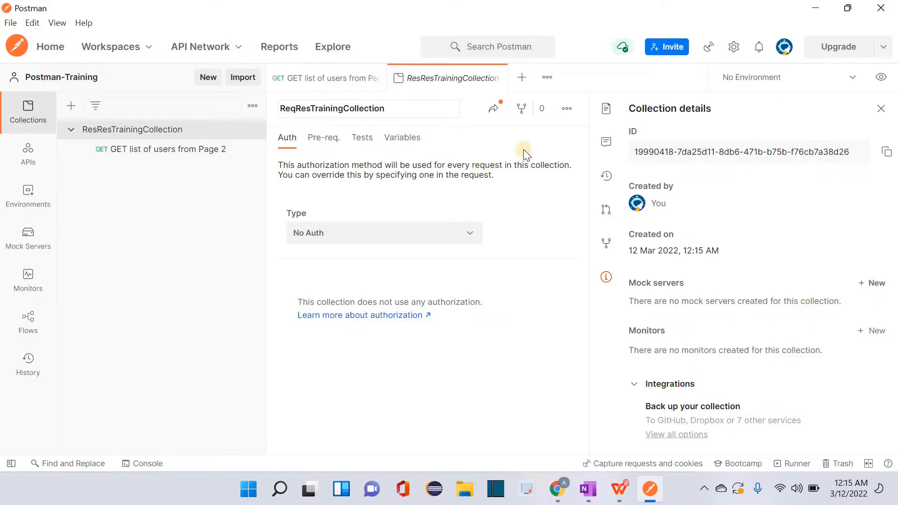
{"action": "left_click", "coordinate": [212, 214]}
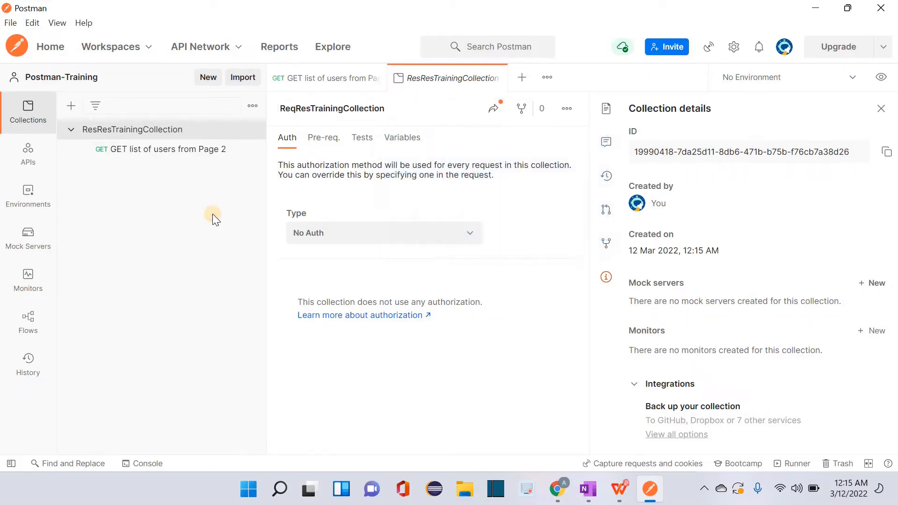
Step: Close the collection's tab, switch to Chrome and close the users?page=2 response tab
{"action": "left_click", "coordinate": [496, 78]}
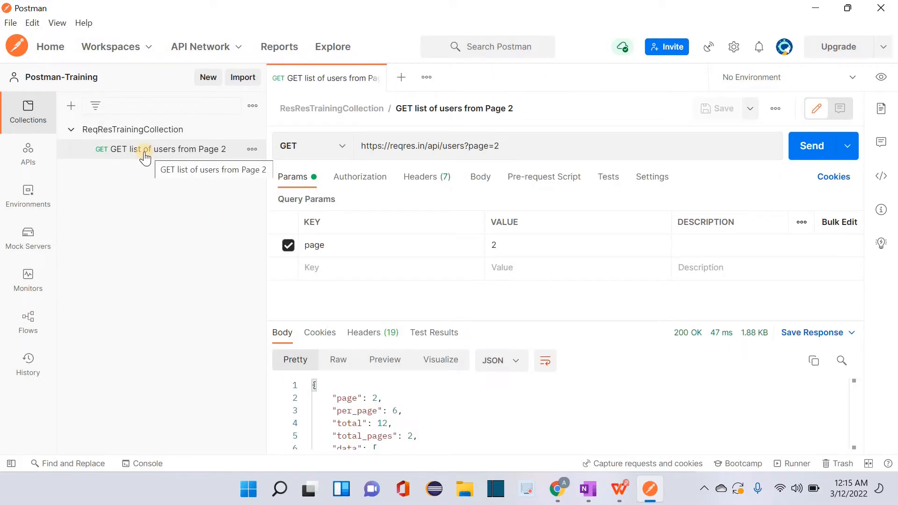
{"action": "left_click", "coordinate": [567, 494]}
{"action": "left_click", "coordinate": [330, 12]}
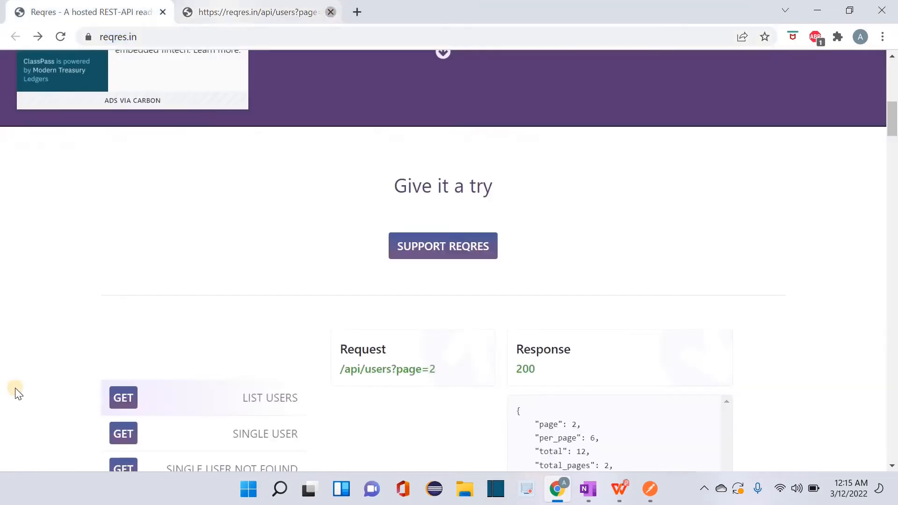
Step: Display the POST CREATE example with its sample request and response on the Reqres page
{"action": "scroll", "coordinate": [47, 351], "scroll_direction": "down", "scroll_amount": 5}
{"action": "scroll", "coordinate": [262, 287], "scroll_direction": "down", "scroll_amount": 2}
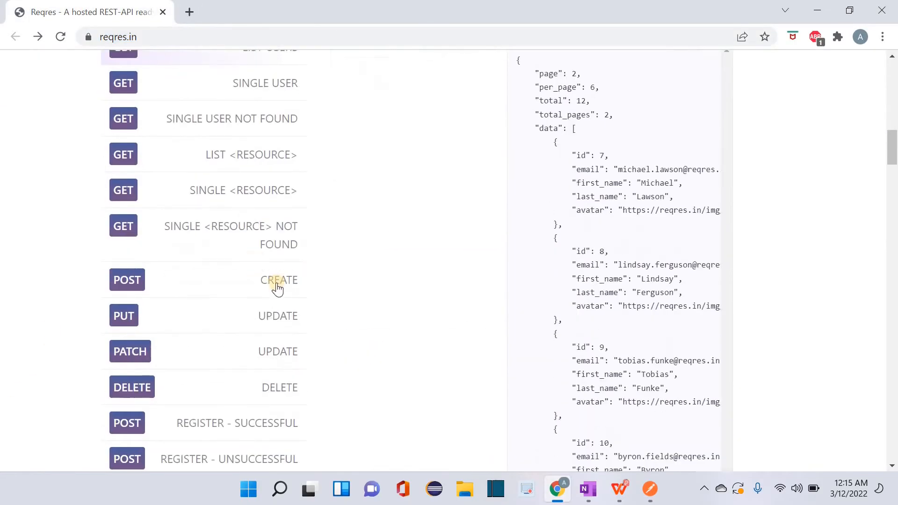
{"action": "left_click", "coordinate": [277, 282]}
{"action": "scroll", "coordinate": [435, 351], "scroll_direction": "up", "scroll_amount": 4}
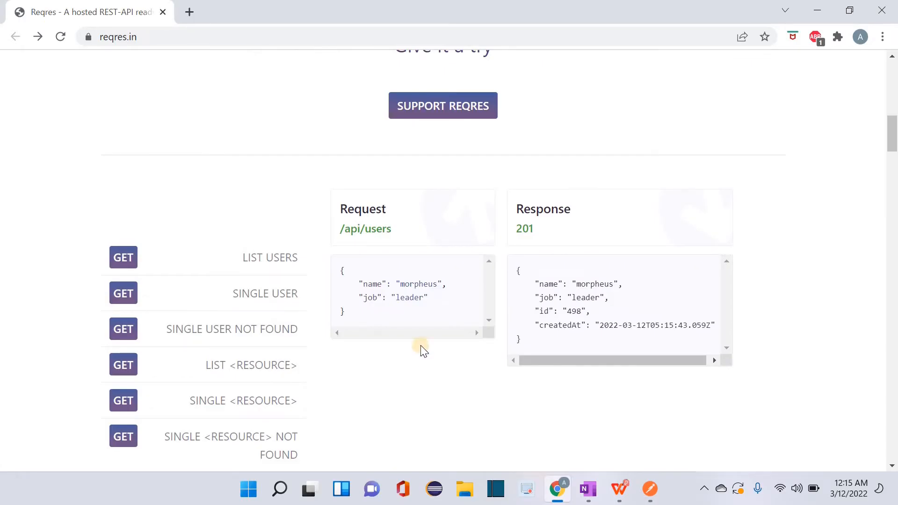
Step: Open the CREATE example's /api/users endpoint in a new browser tab and copy its URL
{"action": "left_click", "coordinate": [386, 236], "text": "ctrl"}
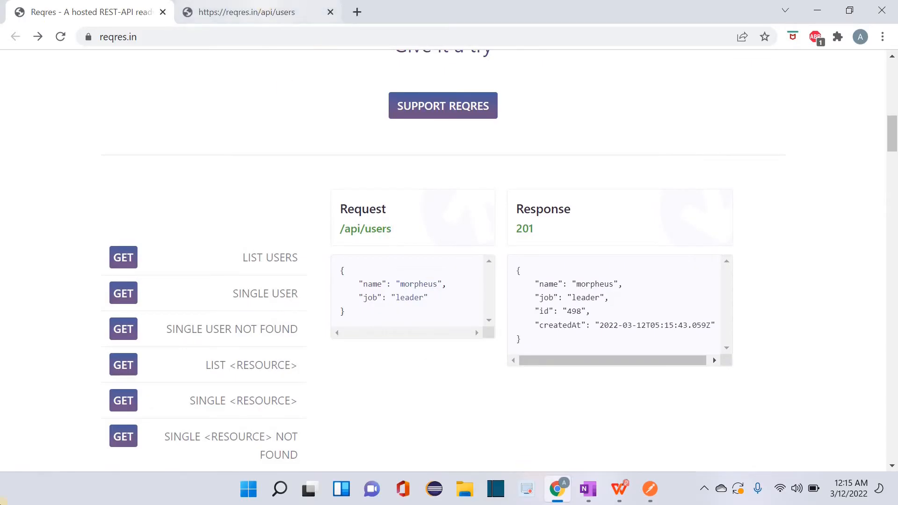
{"action": "left_click", "coordinate": [261, 11]}
{"action": "left_click", "coordinate": [235, 36]}
{"action": "key", "text": "ctrl+c"}
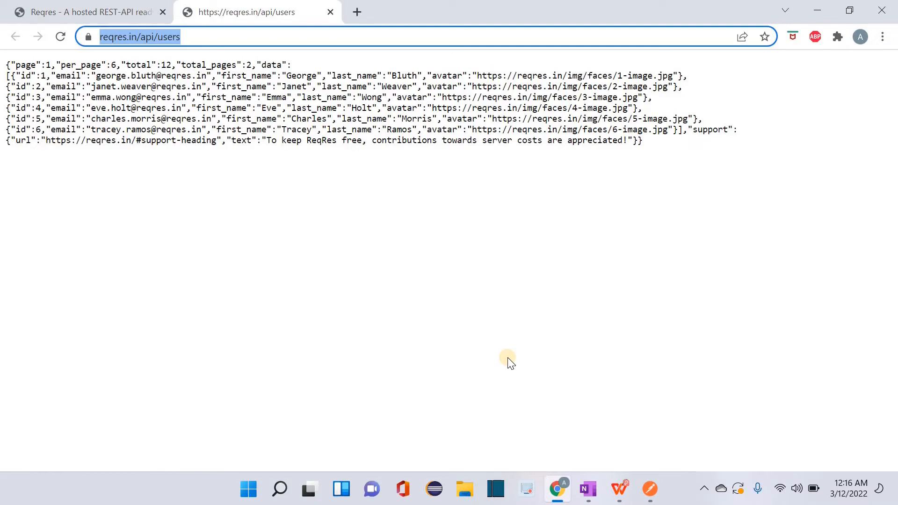
{"action": "left_click", "coordinate": [650, 489]}
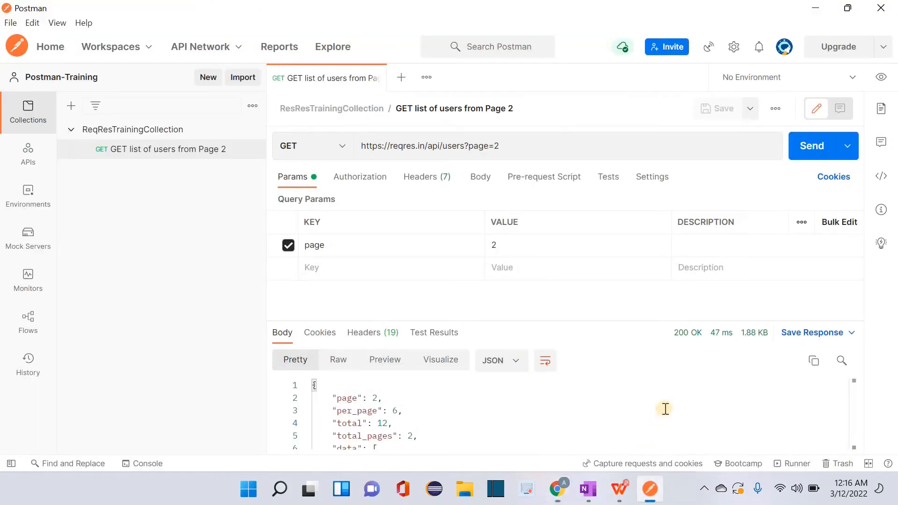
{"action": "left_click", "coordinate": [327, 147]}
{"action": "left_click", "coordinate": [294, 200]}
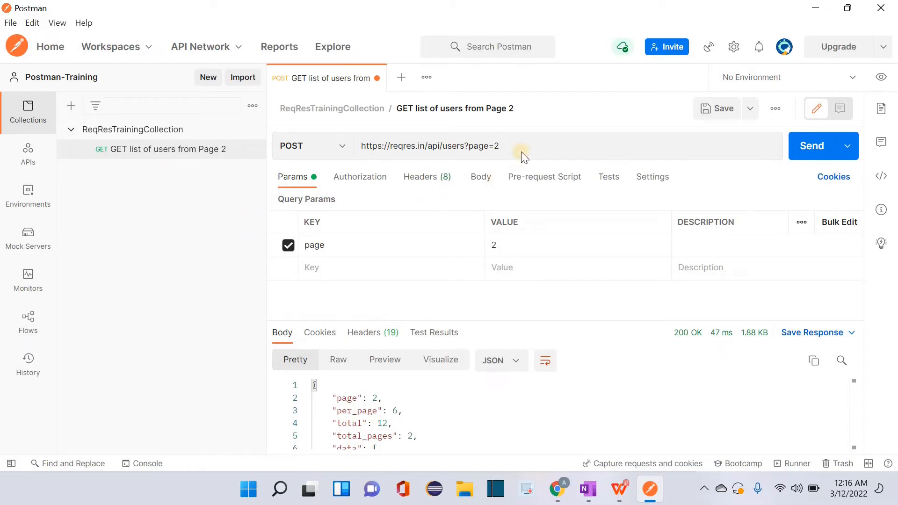
{"action": "left_click_drag", "start_coordinate": [515, 146], "coordinate": [356, 146]}
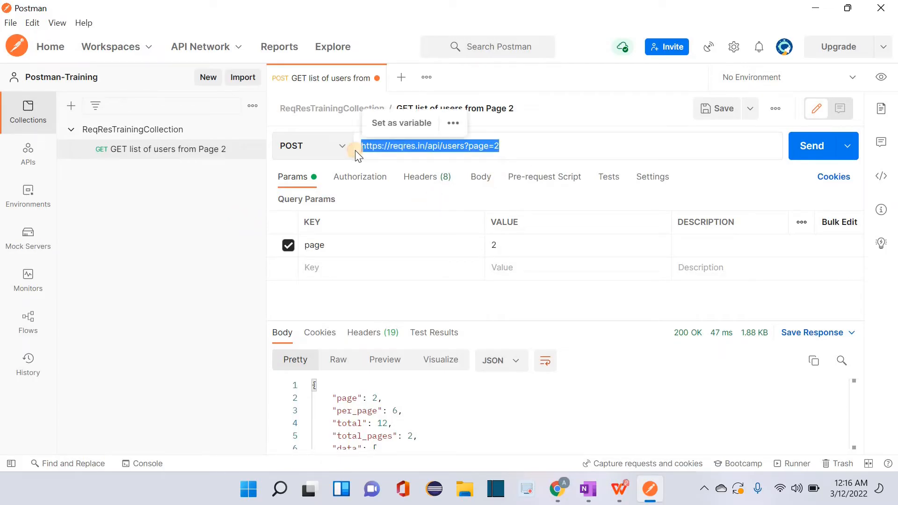
{"action": "key", "text": "ctrl+v"}
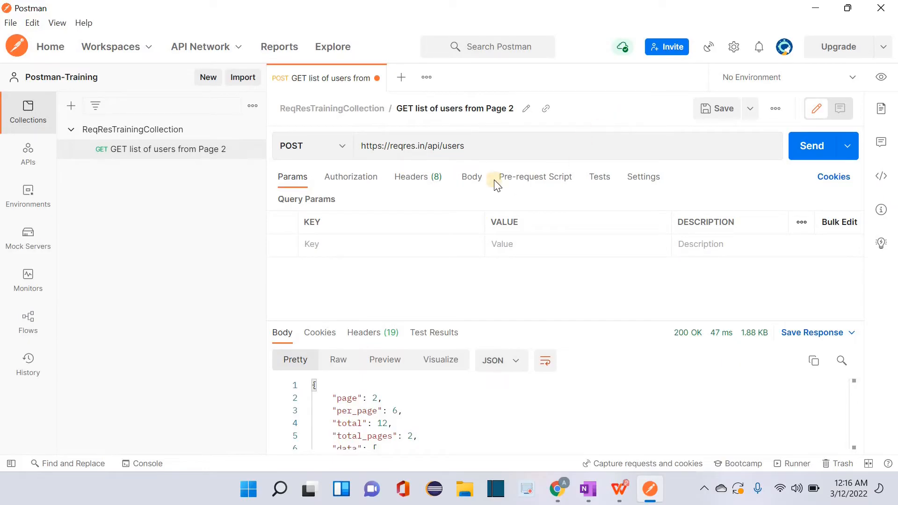
Step: Show the request's body settings, switch to the Reqres page in Chrome and copy the CREATE example's sample JSON request body
{"action": "left_click", "coordinate": [471, 177]}
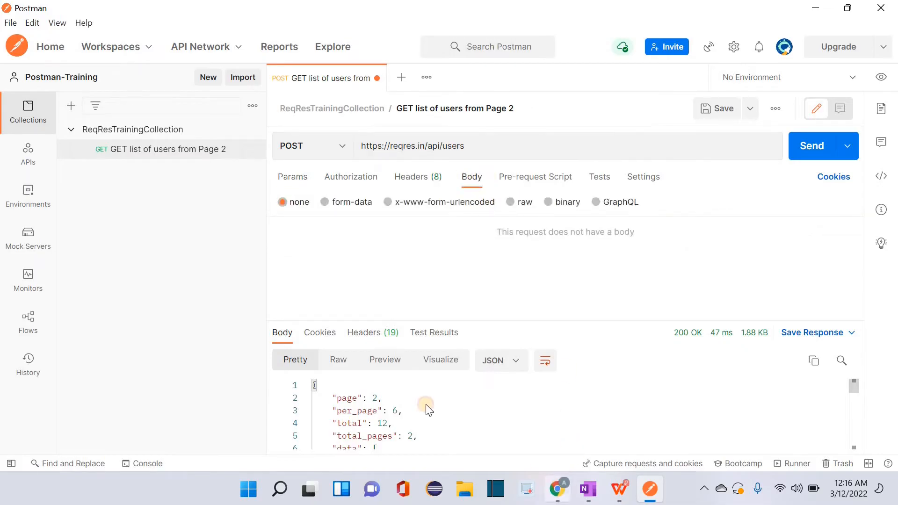
{"action": "key", "text": "alt+Tab"}
{"action": "key", "text": "ctrl+shift+Tab"}
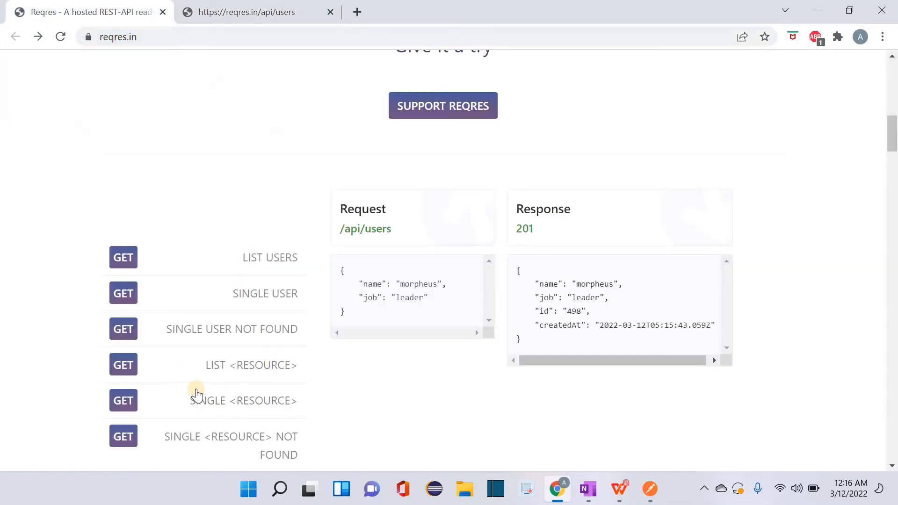
{"action": "scroll", "coordinate": [293, 285], "scroll_direction": "down", "scroll_amount": 5}
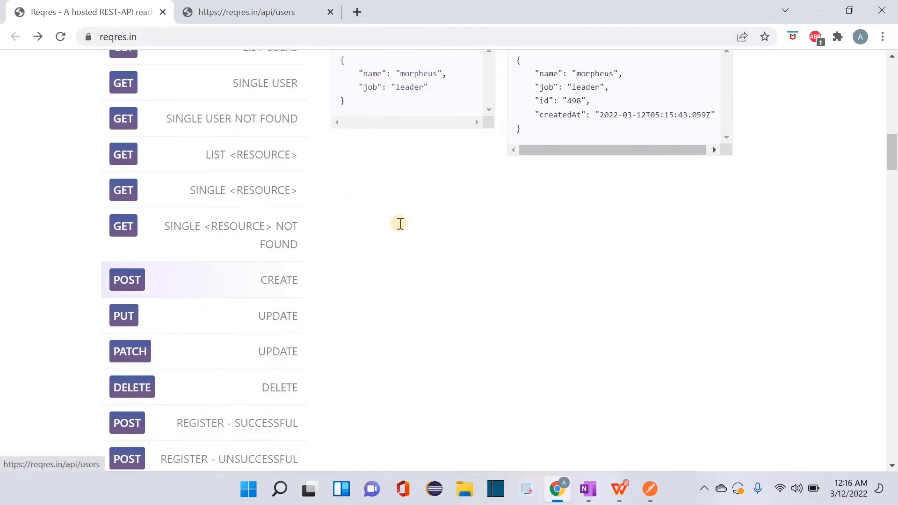
{"action": "scroll", "coordinate": [356, 210], "scroll_direction": "up", "scroll_amount": 3}
{"action": "left_click_drag", "start_coordinate": [341, 200], "coordinate": [353, 243]}
{"action": "key", "text": "ctrl+c"}
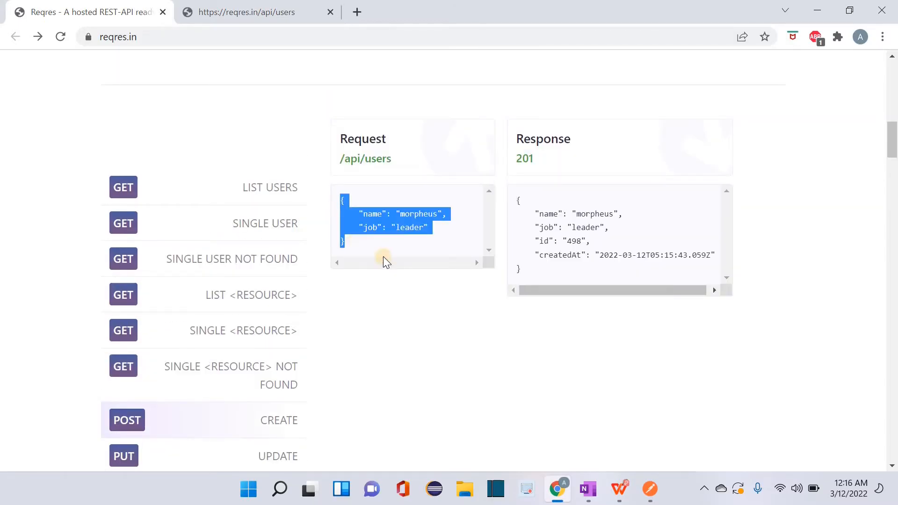
Step: Switch to Postman, set the request body to raw JSON and paste the copied sample into it
{"action": "left_click", "coordinate": [650, 488]}
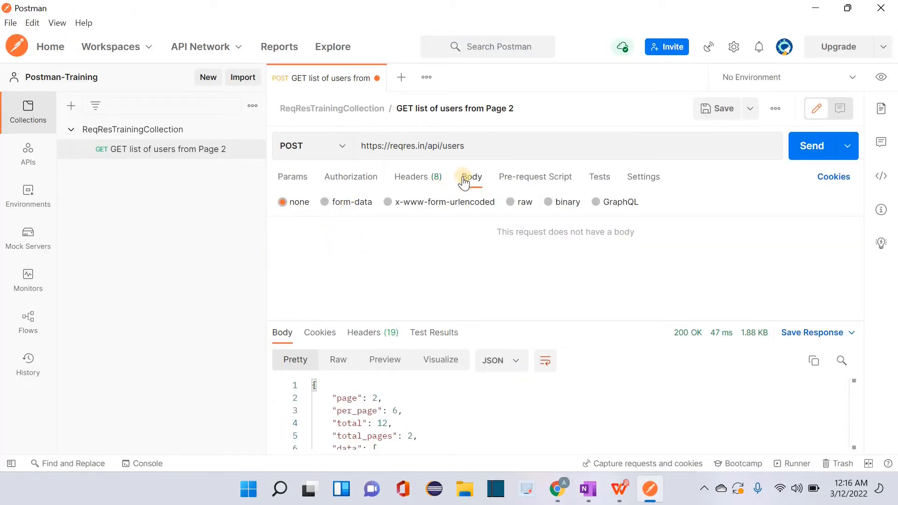
{"action": "left_click", "coordinate": [510, 202]}
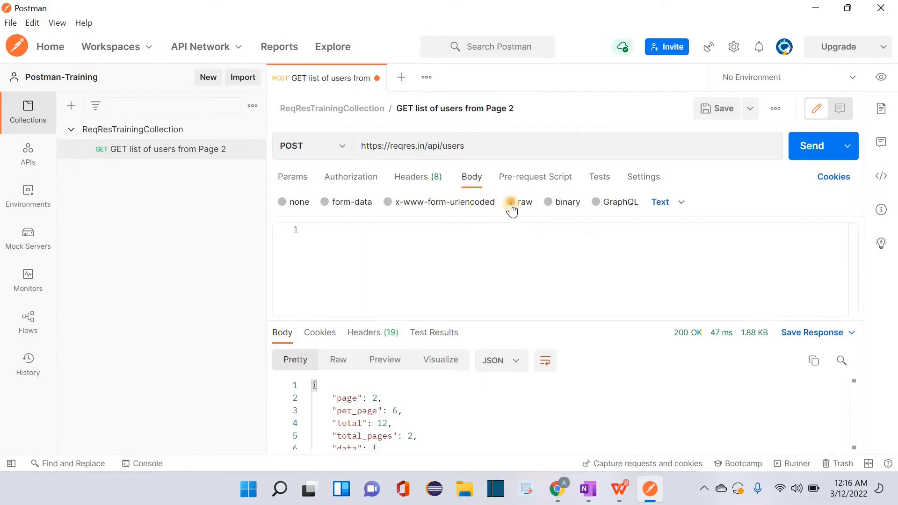
{"action": "left_click", "coordinate": [680, 202]}
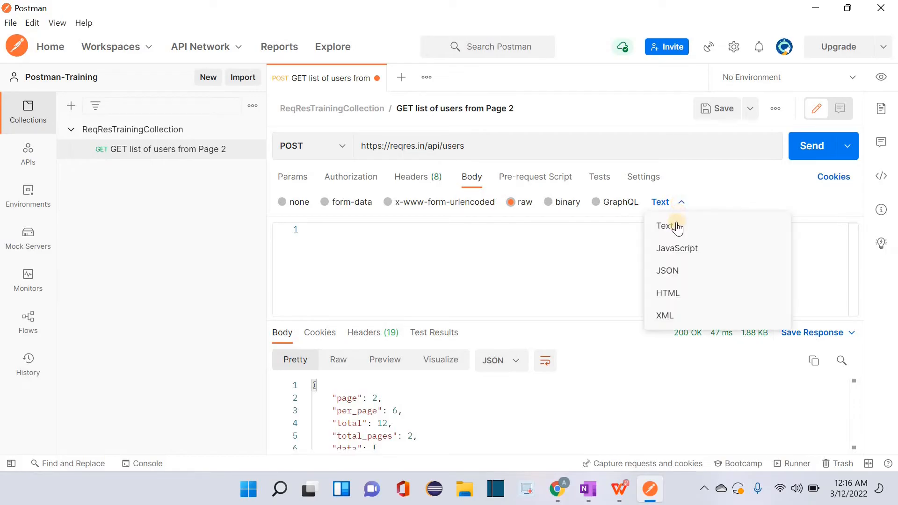
{"action": "left_click", "coordinate": [675, 272]}
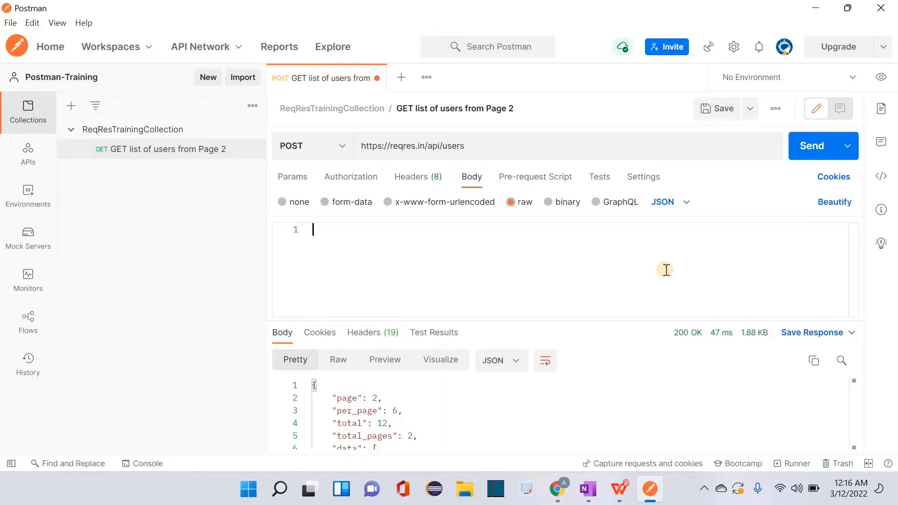
{"action": "key", "text": "ctrl+v"}
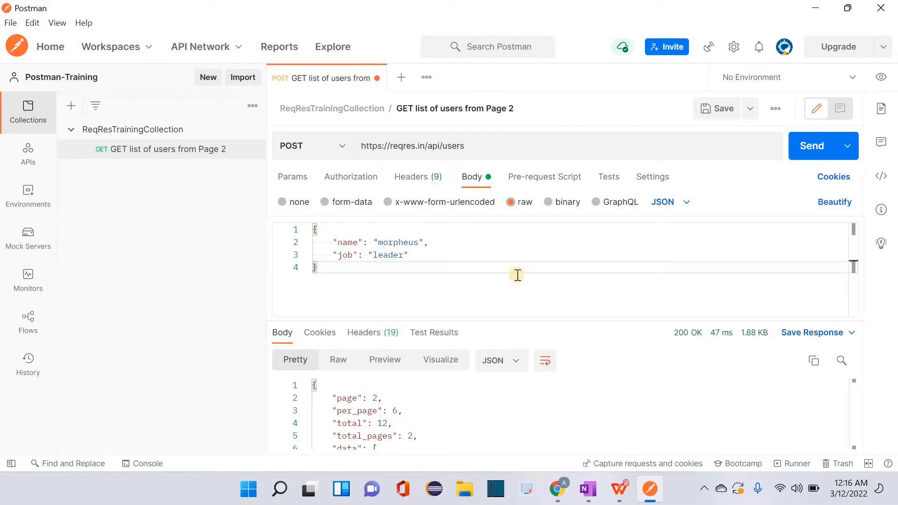
Step: In the JSON body, replace the name value with the new user's name and set the job value to "thalaivar"
{"action": "left_click", "coordinate": [404, 240]}
{"action": "double_click", "coordinate": [404, 241]}
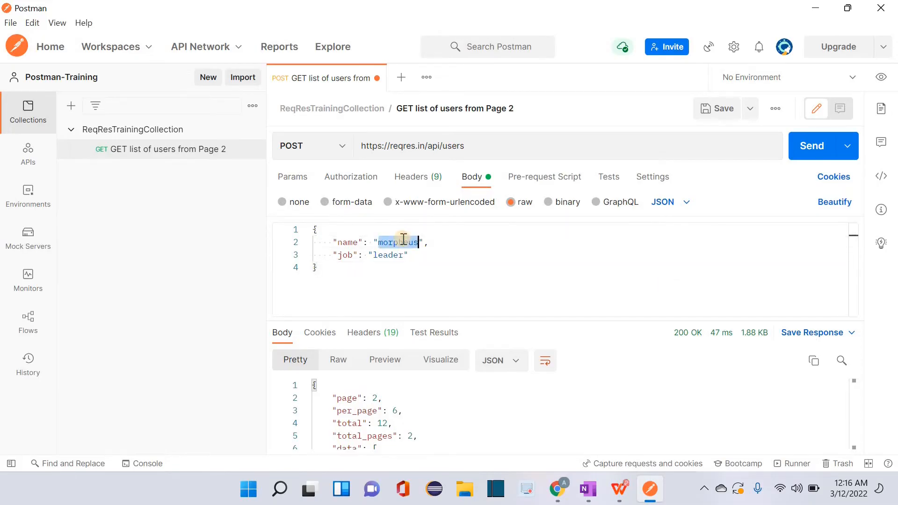
{"action": "type", "text": "A"}
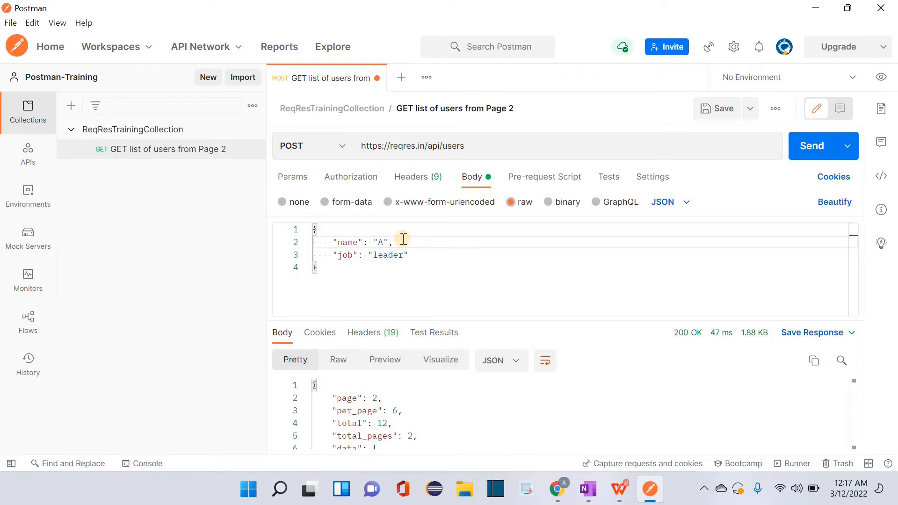
{"action": "type", "text": "gni"}
{"action": "double_click", "coordinate": [384, 255]}
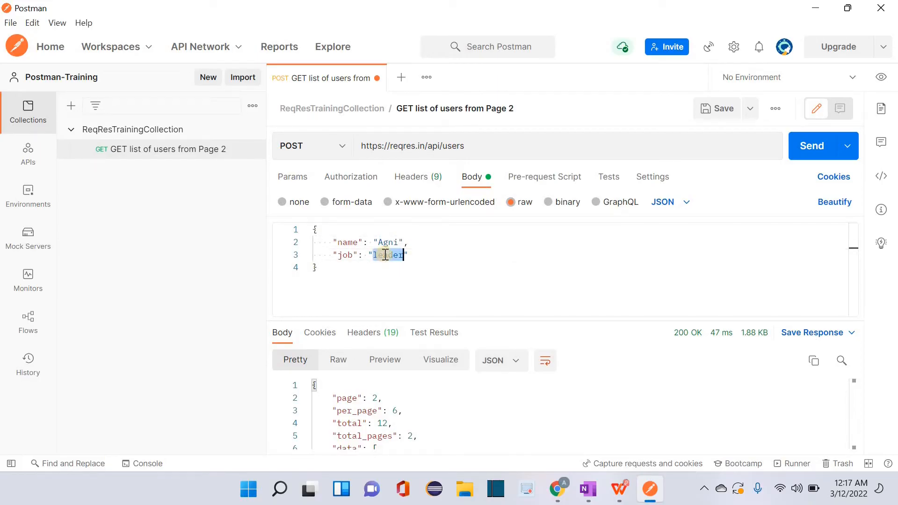
{"action": "type", "text": "thalai"}
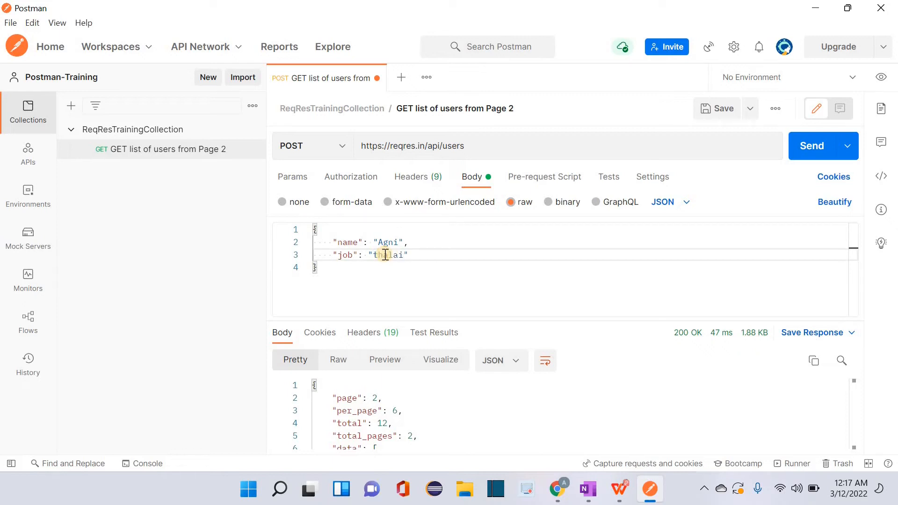
{"action": "type", "text": "var"}
Step: Review the name and job fields in the request body and compare them with the user records in the previous response
{"action": "key", "text": "ctrl+a"}
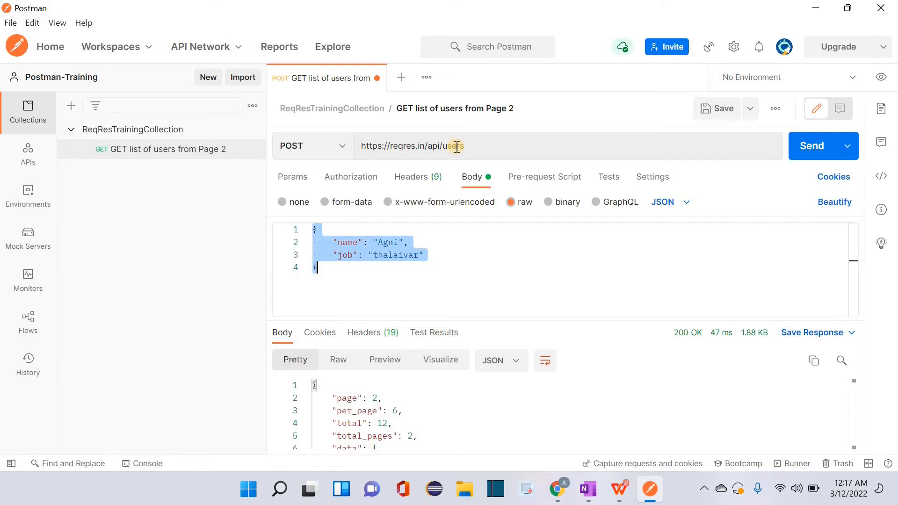
{"action": "left_click", "coordinate": [392, 243]}
{"action": "left_click", "coordinate": [389, 254]}
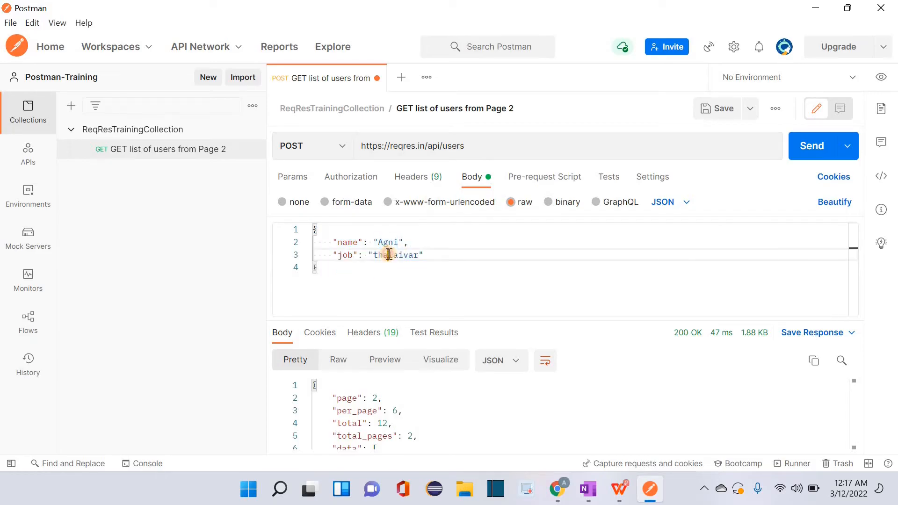
{"action": "double_click", "coordinate": [389, 254]}
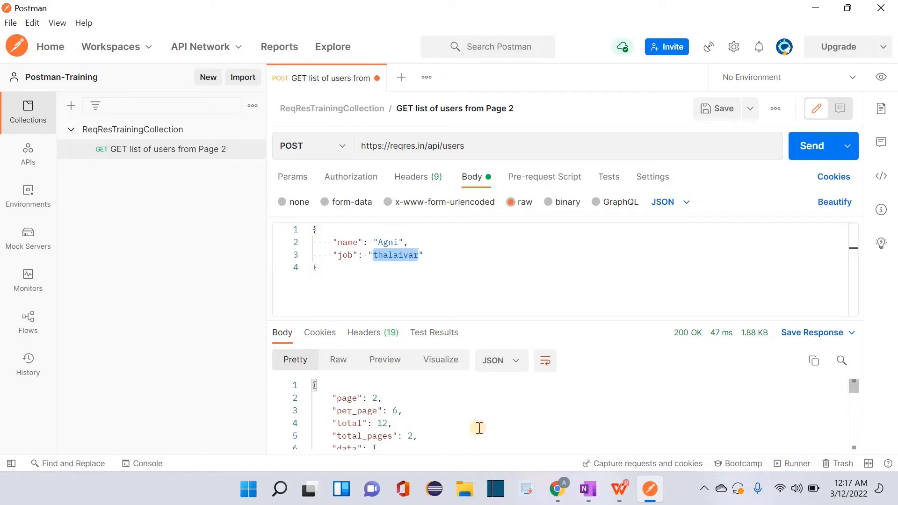
{"action": "scroll", "coordinate": [479, 427], "scroll_direction": "down", "scroll_amount": 3}
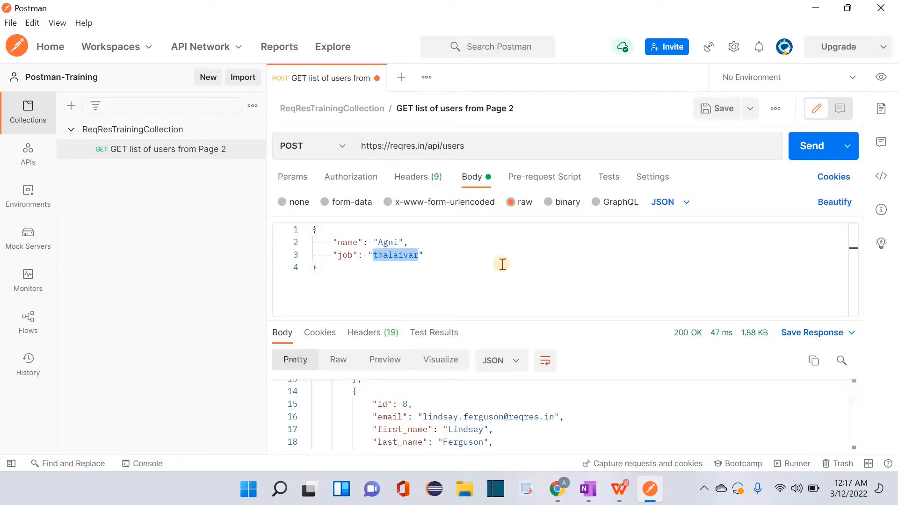
{"action": "left_click", "coordinate": [449, 256]}
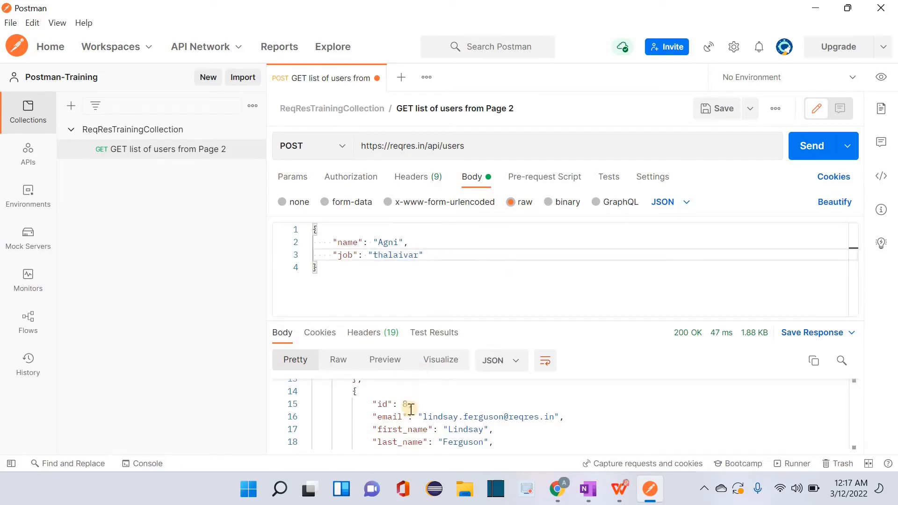
{"action": "scroll", "coordinate": [379, 433], "scroll_direction": "down", "scroll_amount": 1}
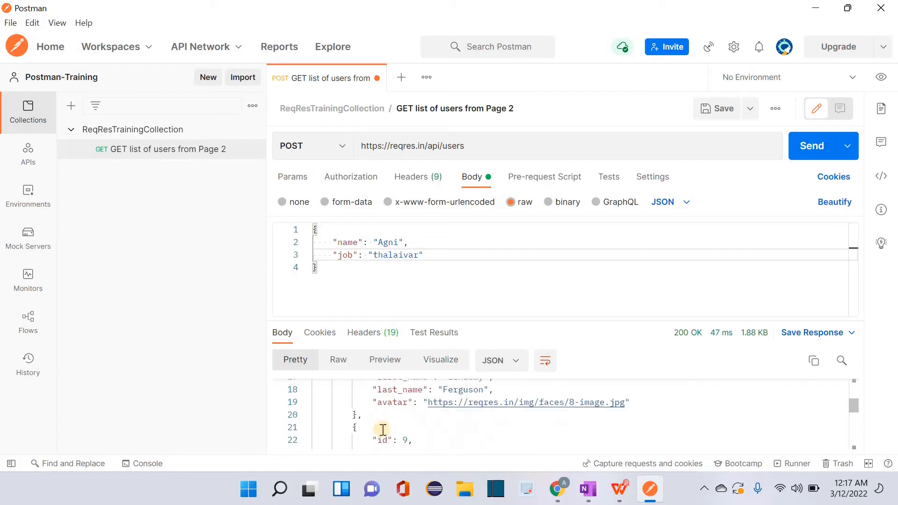
{"action": "scroll", "coordinate": [372, 423], "scroll_direction": "up", "scroll_amount": 1}
{"action": "left_click_drag", "start_coordinate": [373, 421], "coordinate": [406, 434]}
{"action": "scroll", "coordinate": [406, 435], "scroll_direction": "down", "scroll_amount": 3}
{"action": "left_click", "coordinate": [516, 272]}
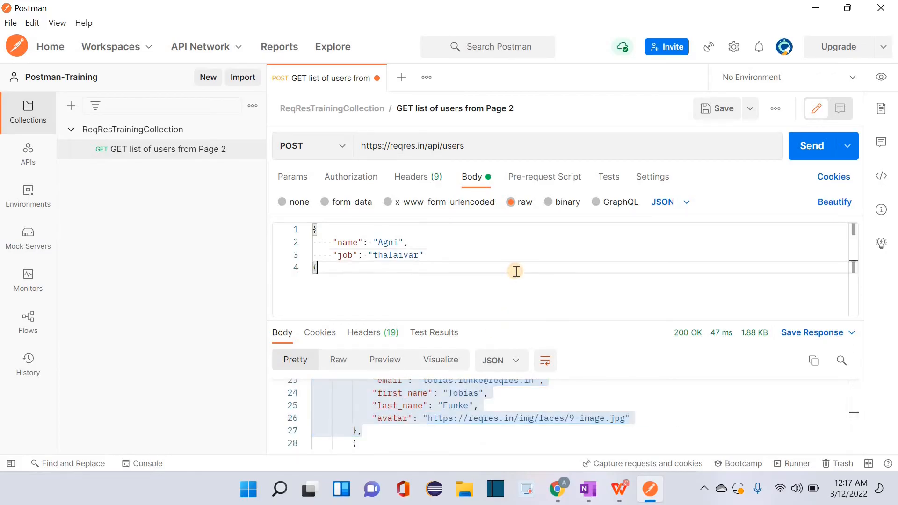
{"action": "left_click", "coordinate": [383, 241]}
{"action": "left_click", "coordinate": [478, 270]}
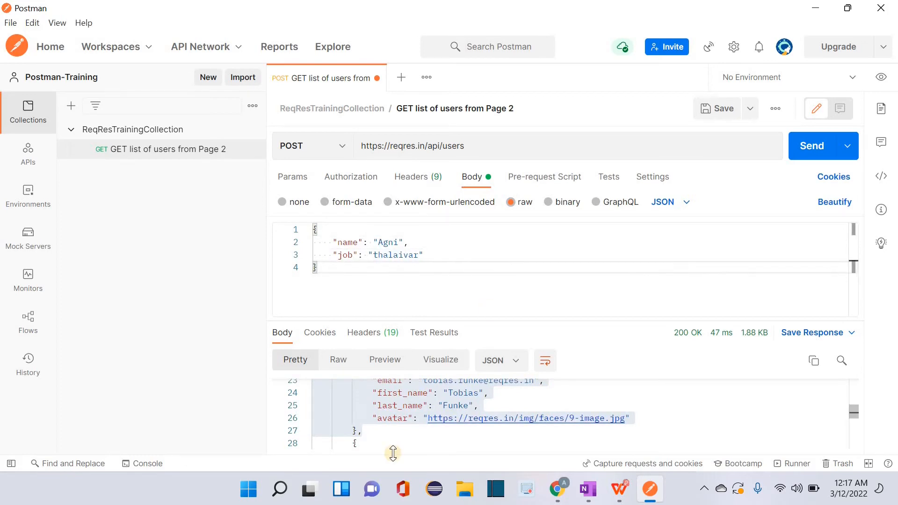
{"action": "scroll", "coordinate": [429, 427], "scroll_direction": "up", "scroll_amount": 3}
{"action": "scroll", "coordinate": [429, 427], "scroll_direction": "up", "scroll_amount": 5}
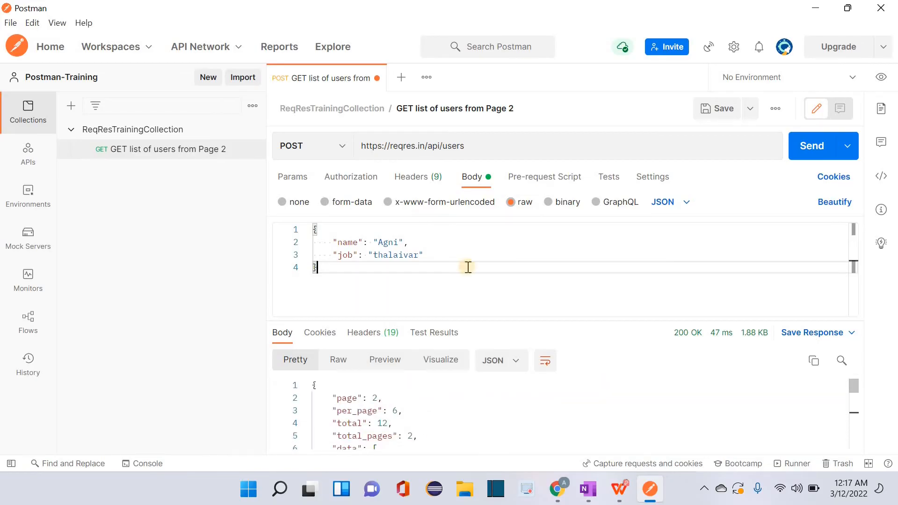
Step: Send the POST request and examine the id in the returned response
{"action": "left_click", "coordinate": [813, 146]}
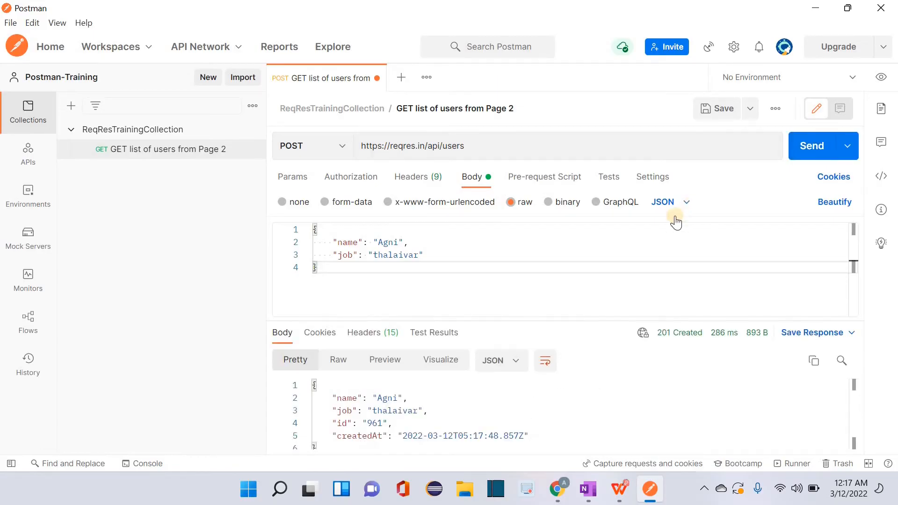
{"action": "double_click", "coordinate": [380, 424]}
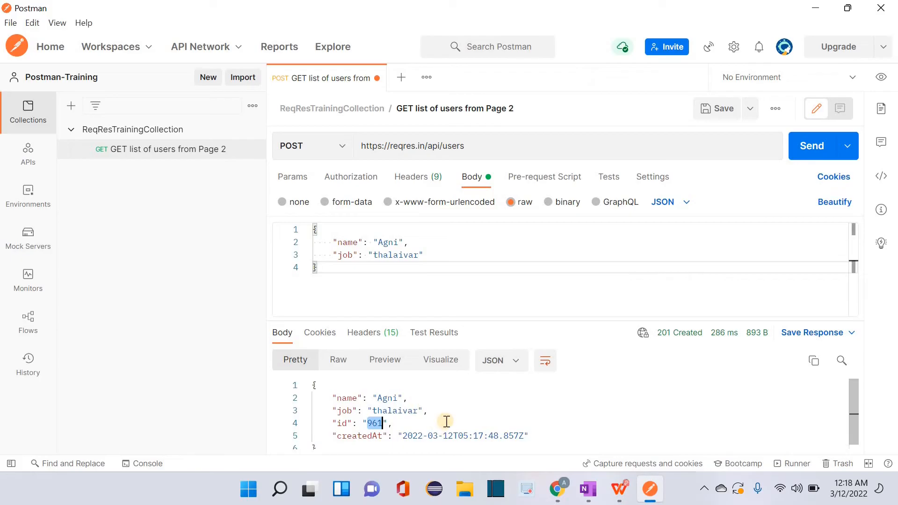
Step: In the browser, open the Reqres single-user endpoint, request /api/users/961 to check for the created user, and close that page
{"action": "left_click", "coordinate": [557, 488]}
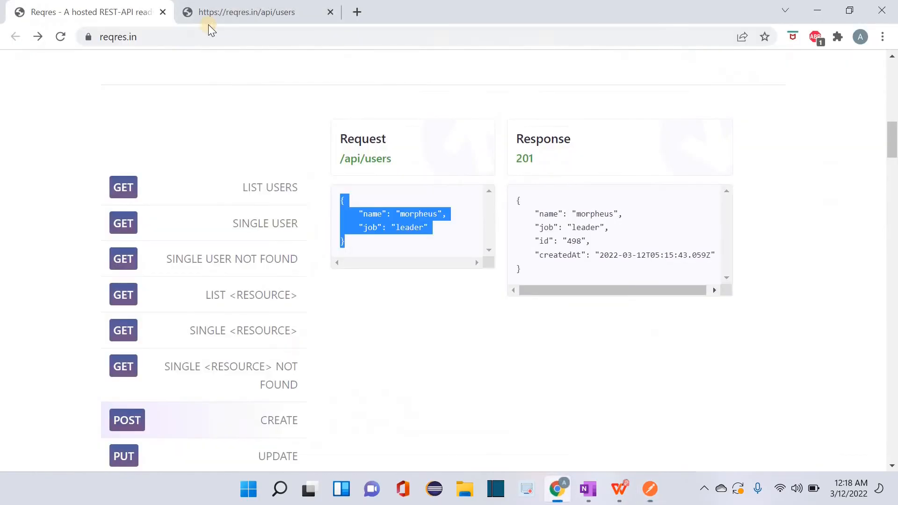
{"action": "left_click", "coordinate": [265, 229]}
{"action": "left_click", "coordinate": [367, 162]}
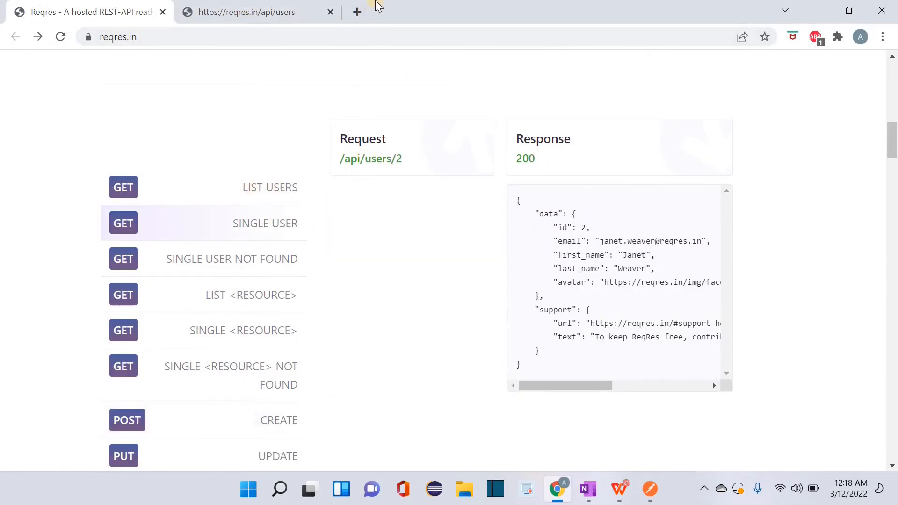
{"action": "left_click", "coordinate": [207, 36]}
{"action": "double_click", "coordinate": [206, 37]}
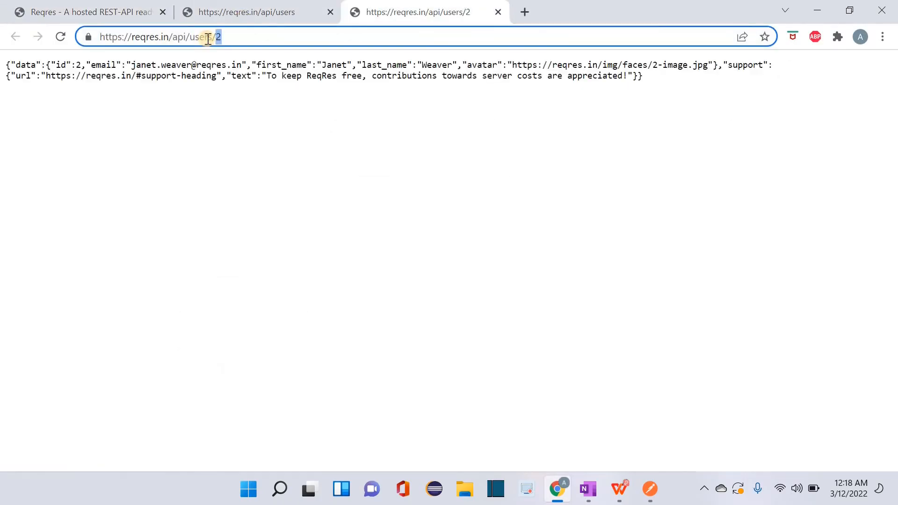
{"action": "type", "text": "961"}
{"action": "key", "text": "Return"}
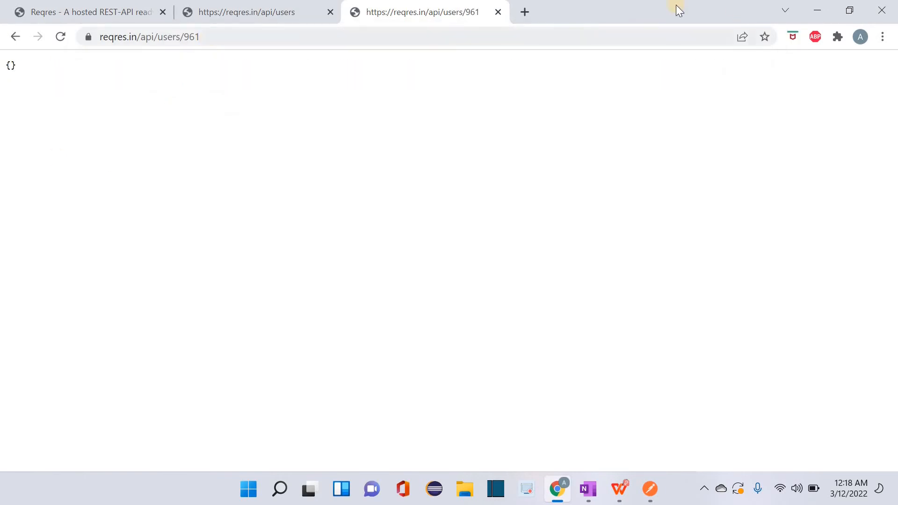
{"action": "left_click", "coordinate": [497, 12]}
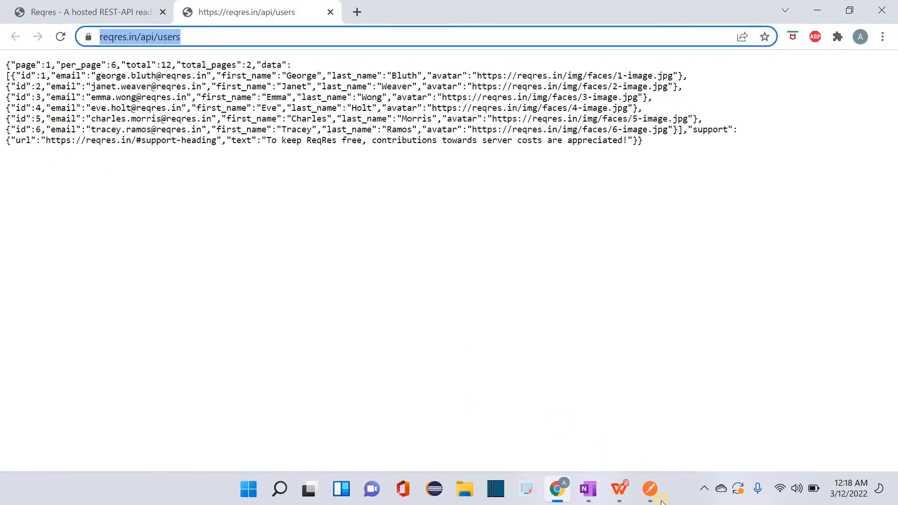
Step: Return to Postman and examine the explanation of the POST response's status code
{"action": "key", "text": "alt+Tab"}
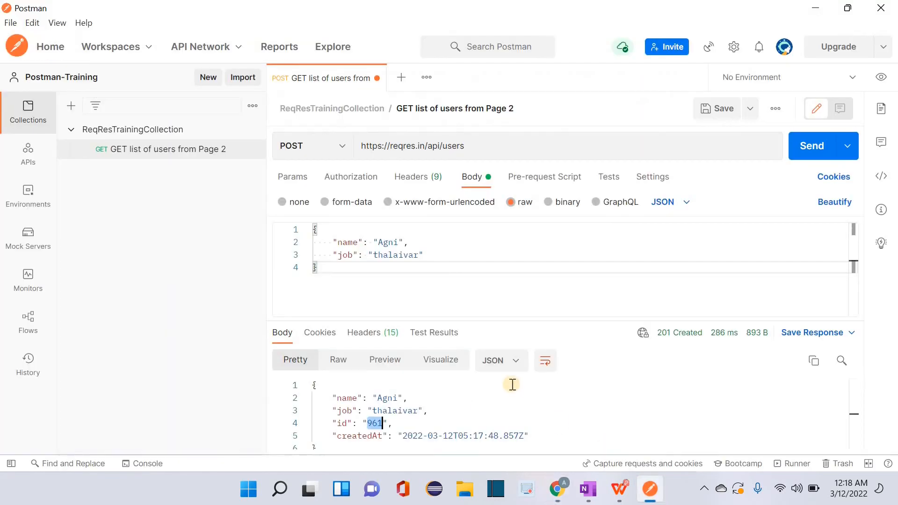
{"action": "left_click", "coordinate": [534, 283]}
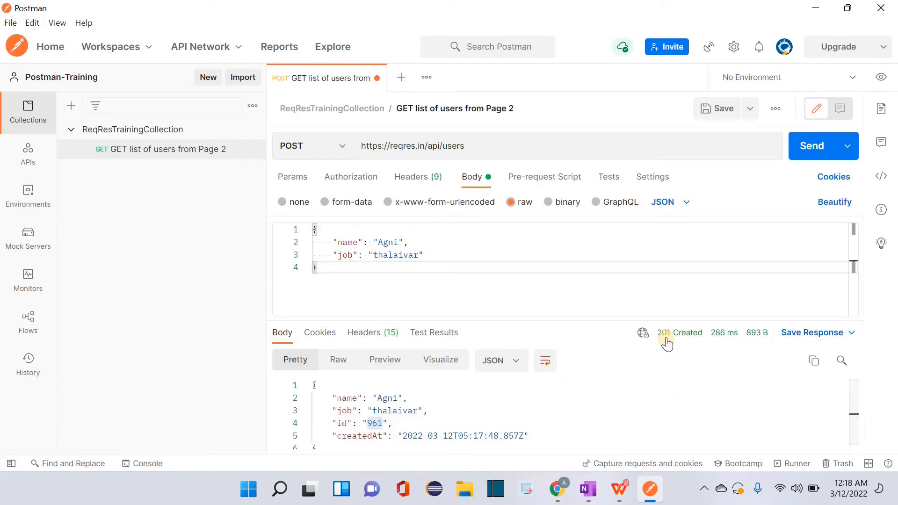
{"action": "mouse_move", "coordinate": [668, 344]}
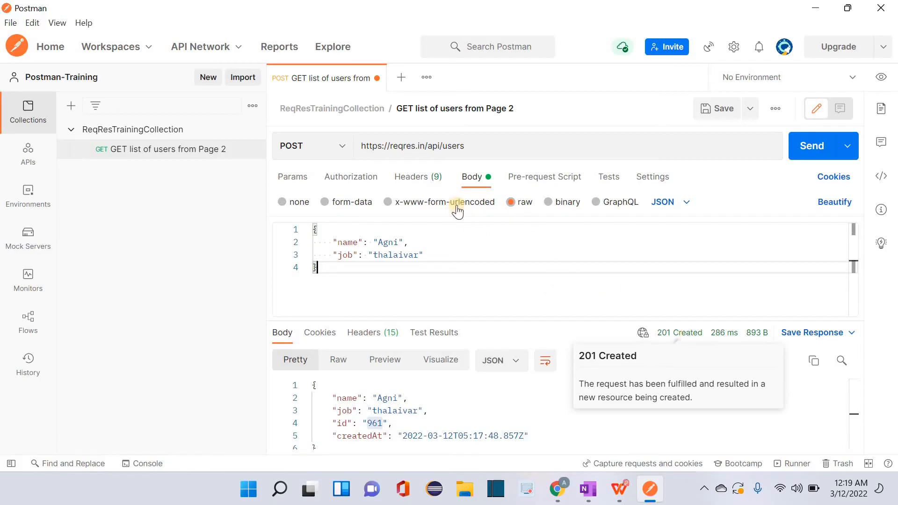
Step: Start saving the POST request as a separate request and name it "CREATE a new USER"
{"action": "left_click", "coordinate": [753, 111]}
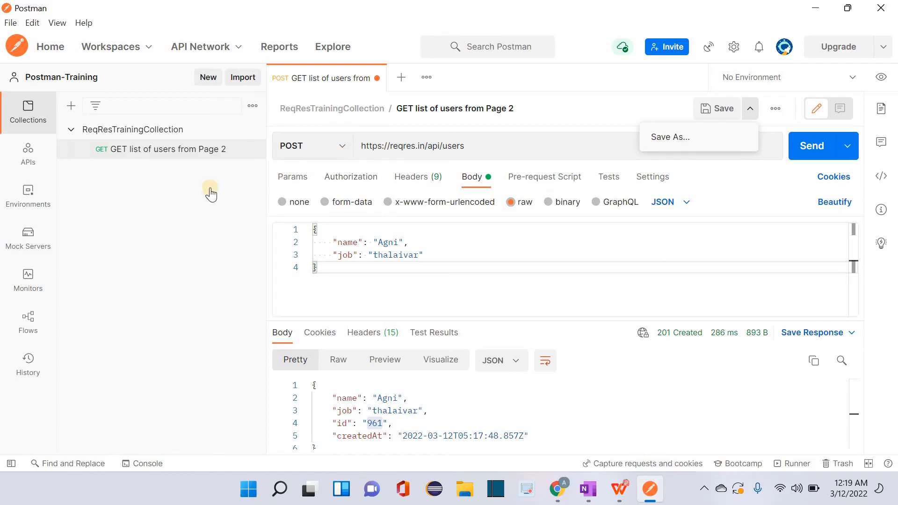
{"action": "left_click", "coordinate": [672, 139]}
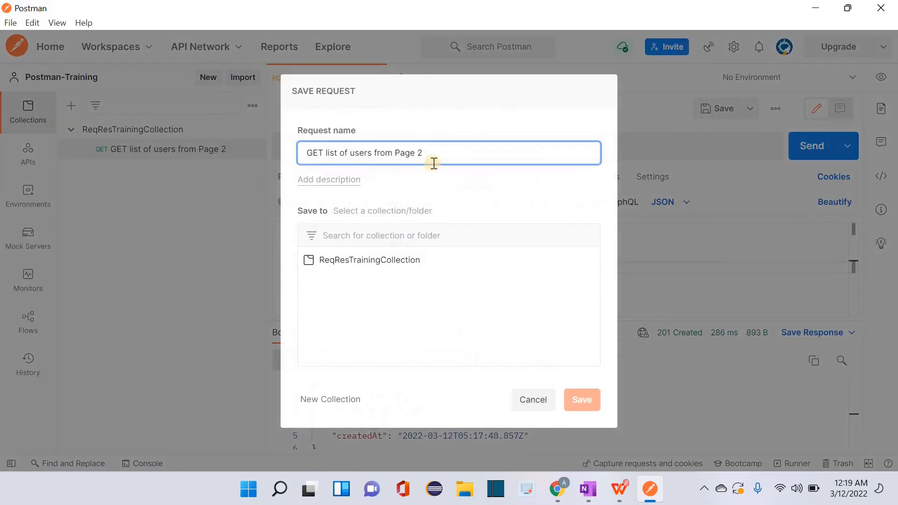
{"action": "key", "text": "ctrl+a"}
{"action": "key", "text": "BackSpace"}
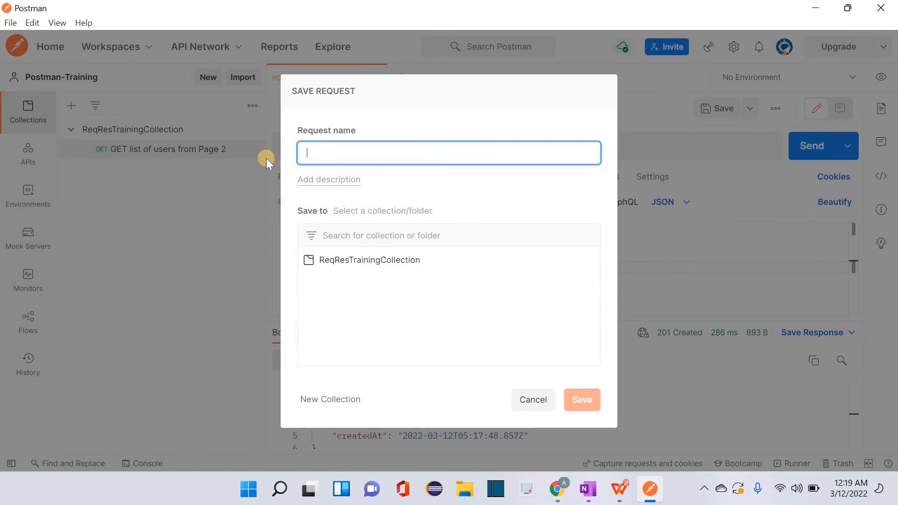
{"action": "type", "text": "CREATE anew"}
{"action": "key", "text": "BackSpace"}
{"action": "key", "text": "BackSpace"}
{"action": "key", "text": "BackSpace"}
{"action": "type", "text": "new USER"}
Step: Add the description "This endpoint is to create a new user" and save the request in ReqResTrainingCollection
{"action": "left_click", "coordinate": [322, 182]}
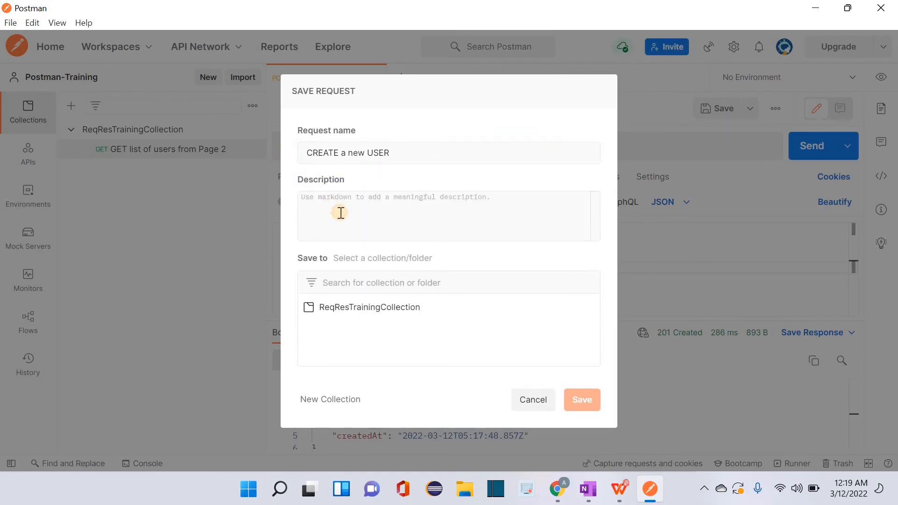
{"action": "type", "text": "This "}
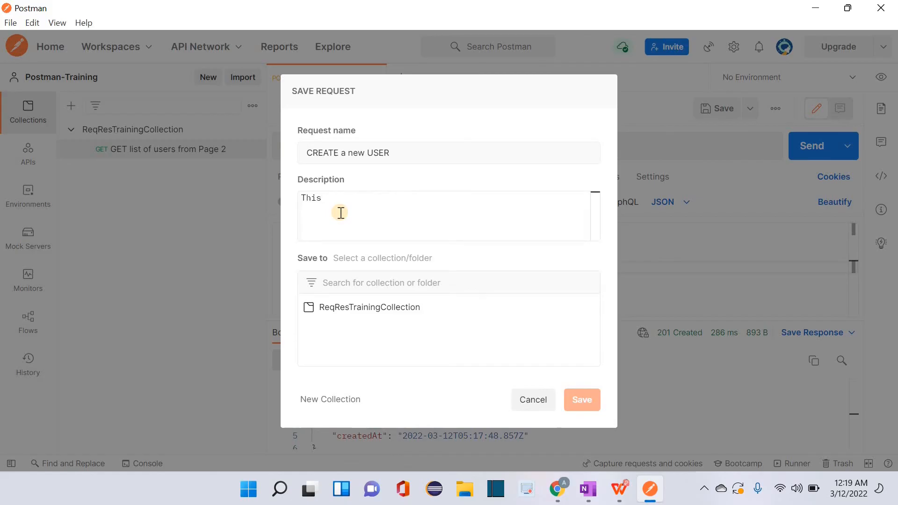
{"action": "type", "text": "endpoint is to create a new user"}
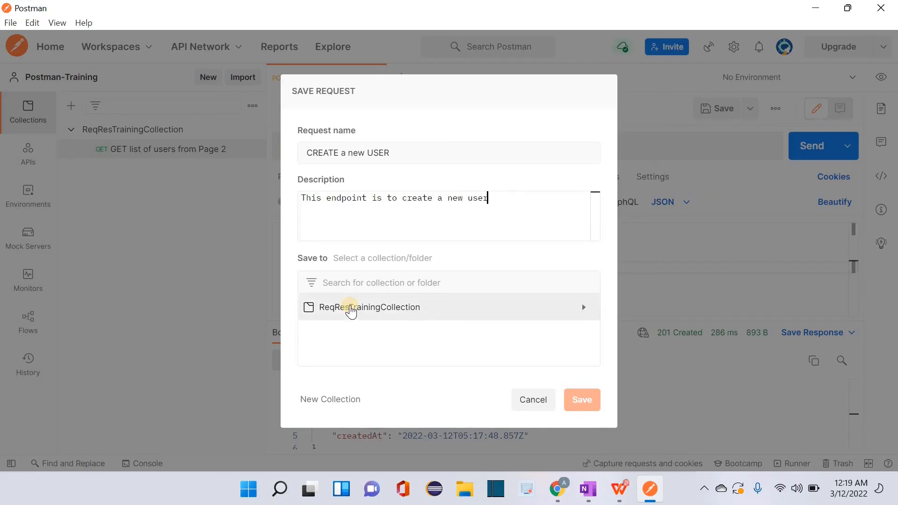
{"action": "left_click", "coordinate": [352, 309]}
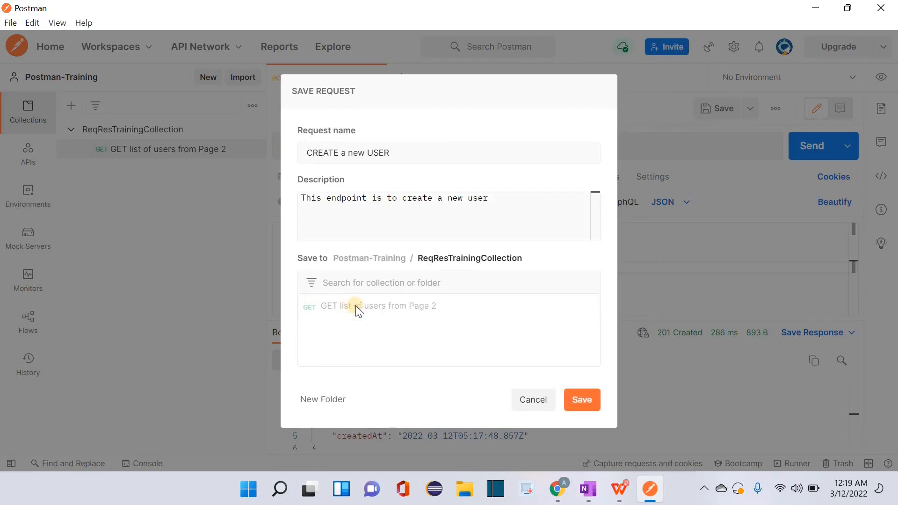
{"action": "left_click", "coordinate": [564, 405]}
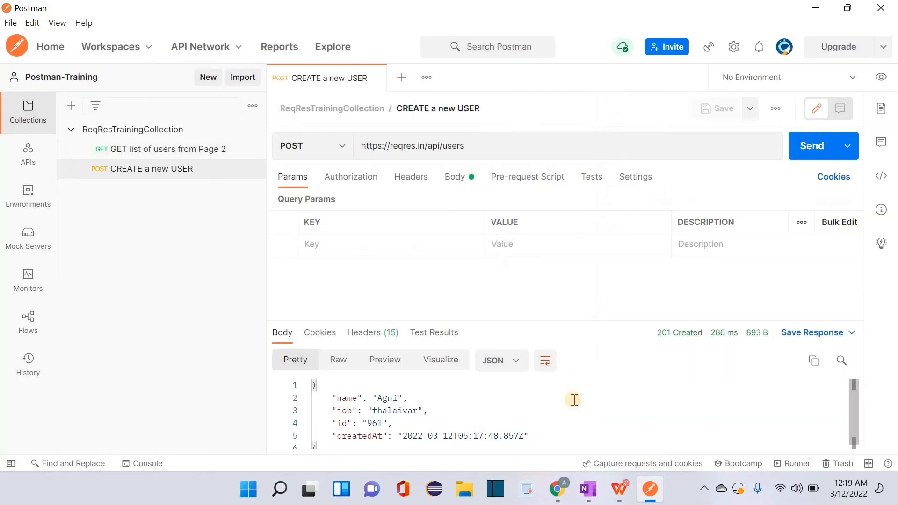
Step: Open the saved "GET list of users from Page 2" request and send it
{"action": "left_click", "coordinate": [149, 156]}
{"action": "left_click", "coordinate": [826, 148]}
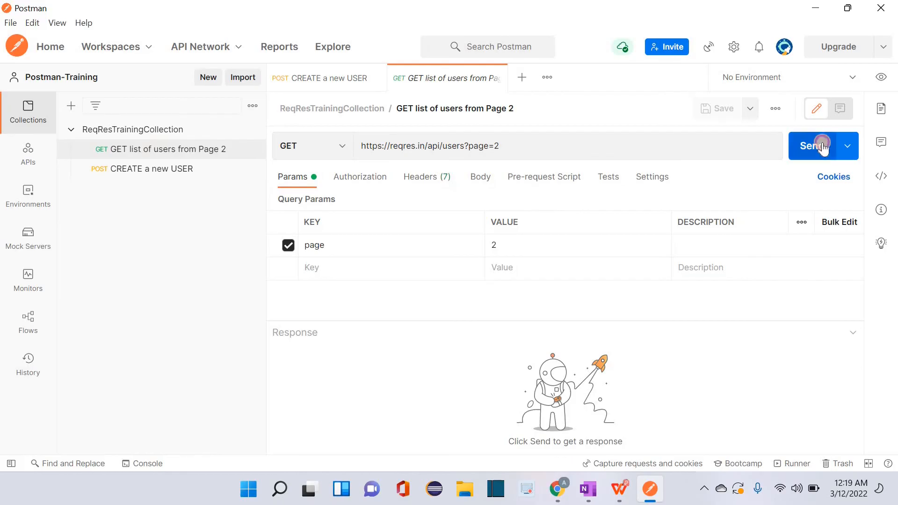
Step: Review the JSON body of the saved "CREATE a new USER" request and compare it with the saved GET request
{"action": "left_click", "coordinate": [167, 171]}
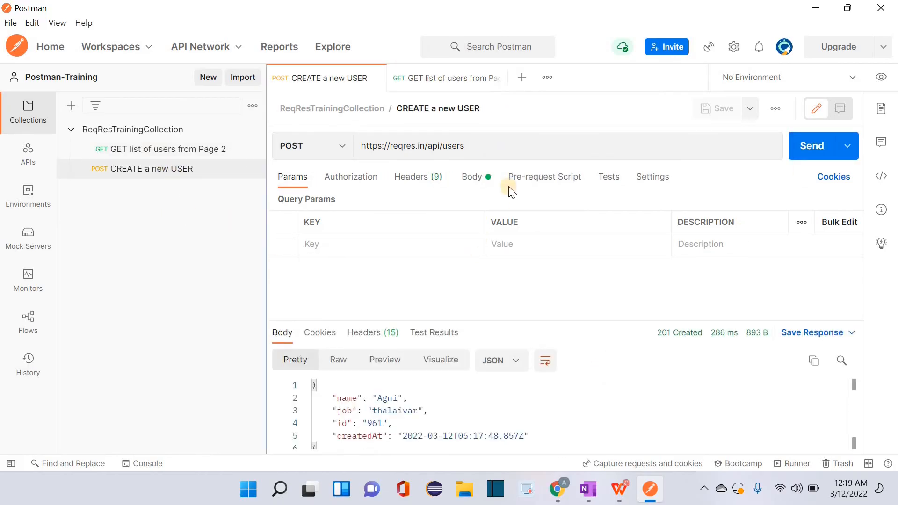
{"action": "left_click", "coordinate": [471, 176]}
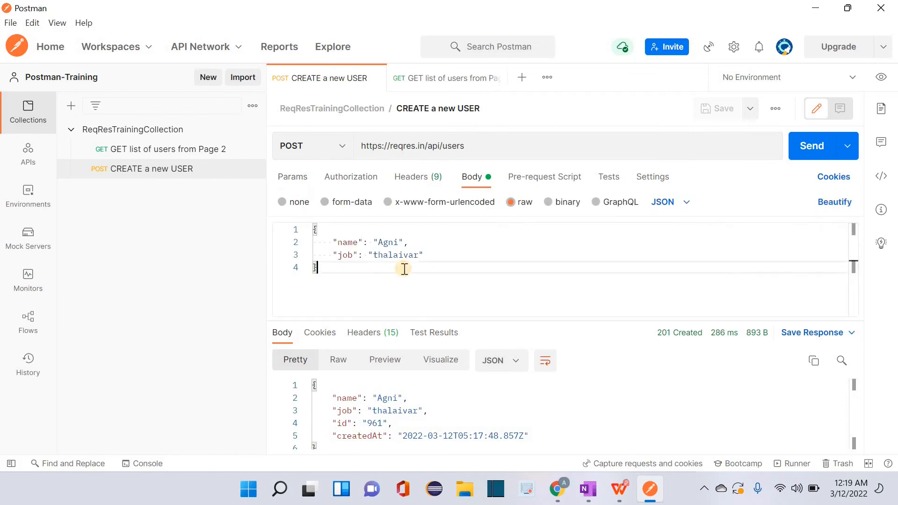
{"action": "left_click", "coordinate": [393, 255]}
{"action": "key", "text": "Up"}
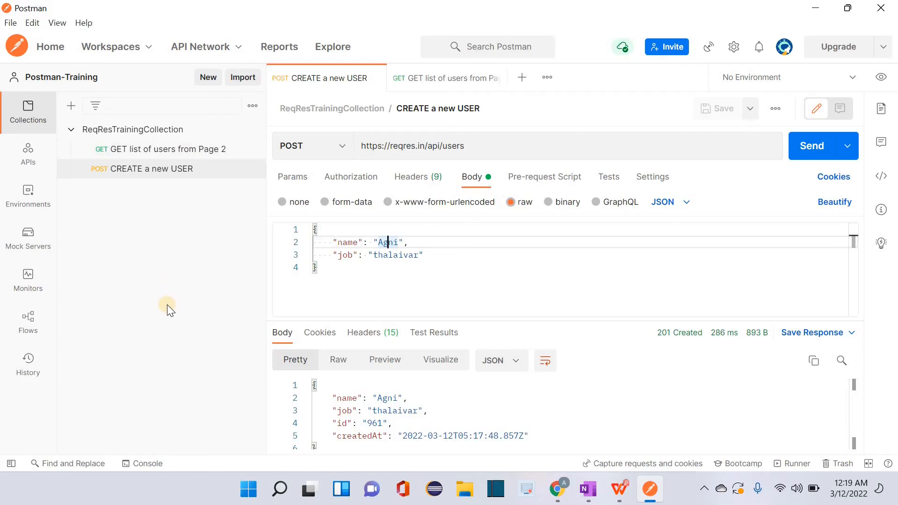
{"action": "left_click", "coordinate": [171, 150]}
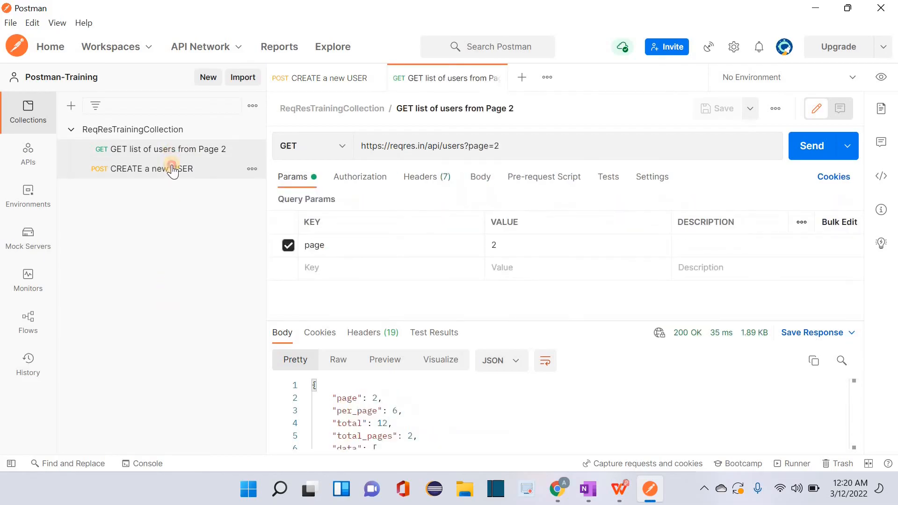
{"action": "left_click", "coordinate": [171, 169]}
{"action": "left_click", "coordinate": [170, 150]}
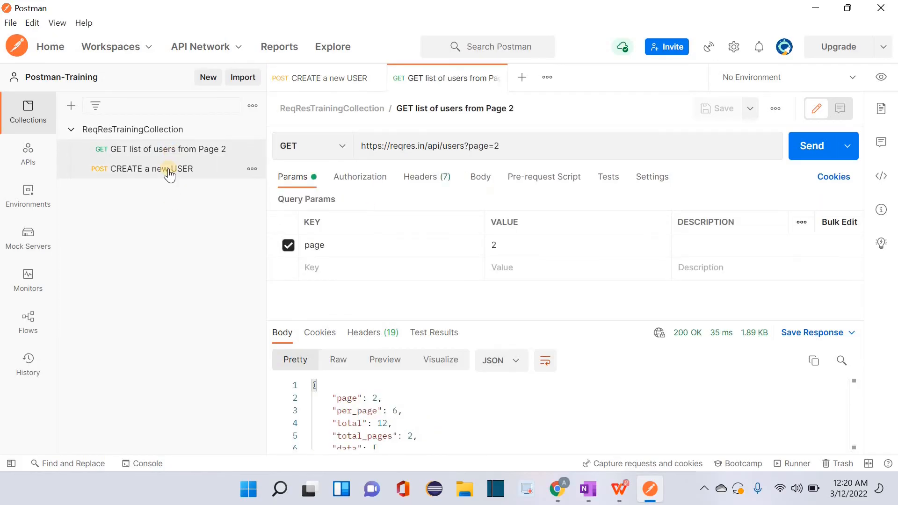